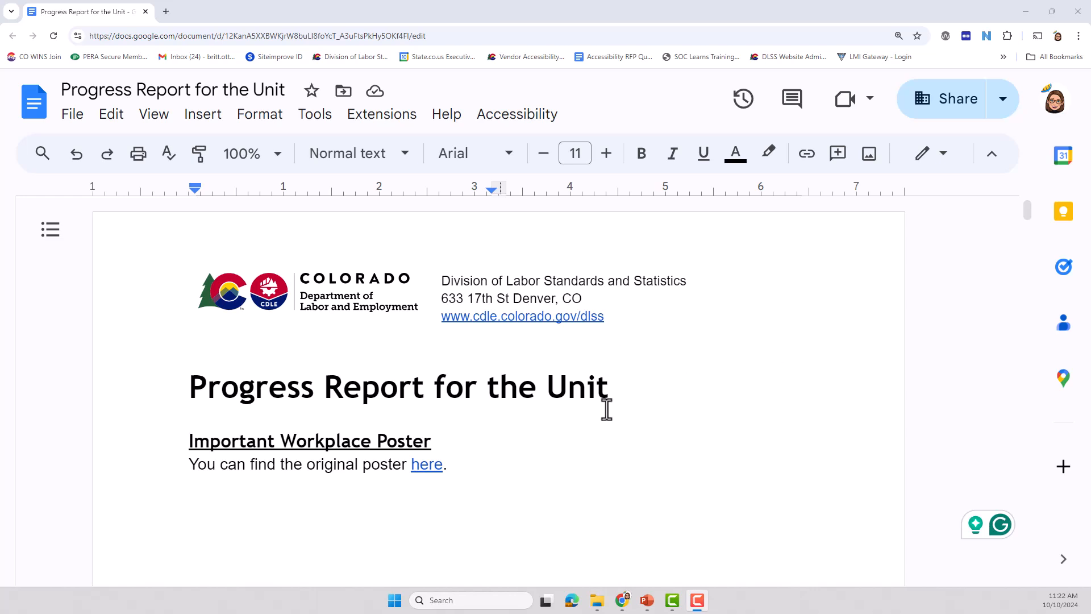
Examine which paragraph style the title "Progress Report for the Unit" uses and which heading styles are available.
click(347, 398)
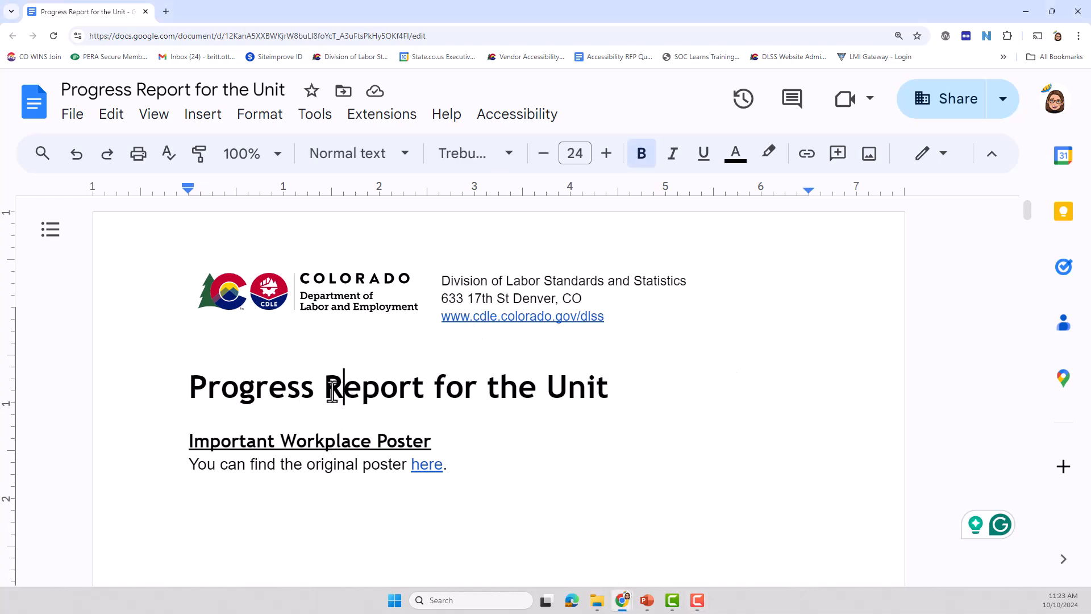
click(547, 396)
click(374, 164)
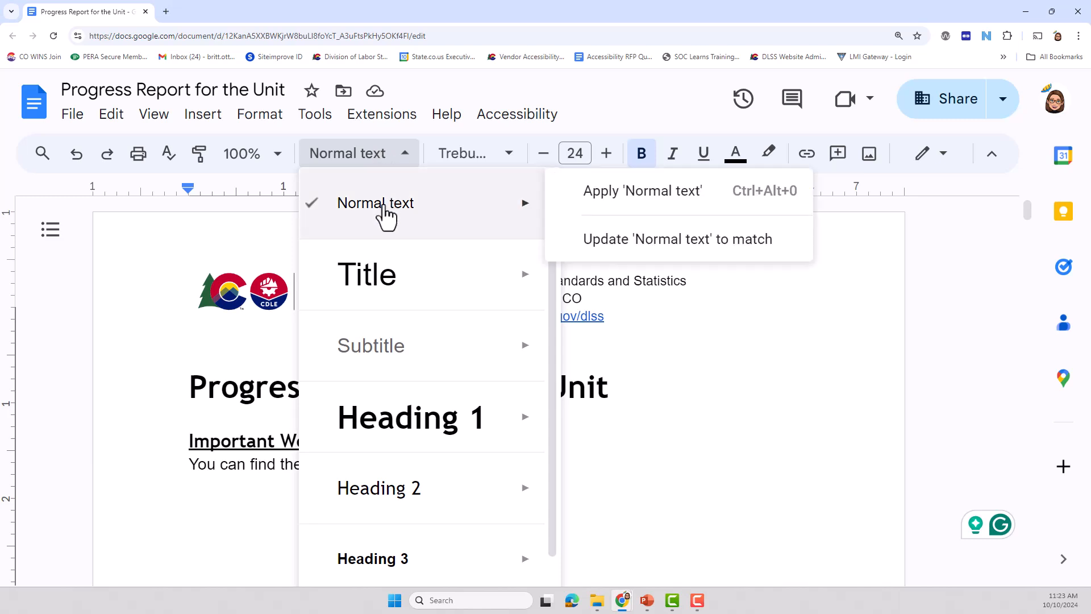
mouse_move(378, 287)
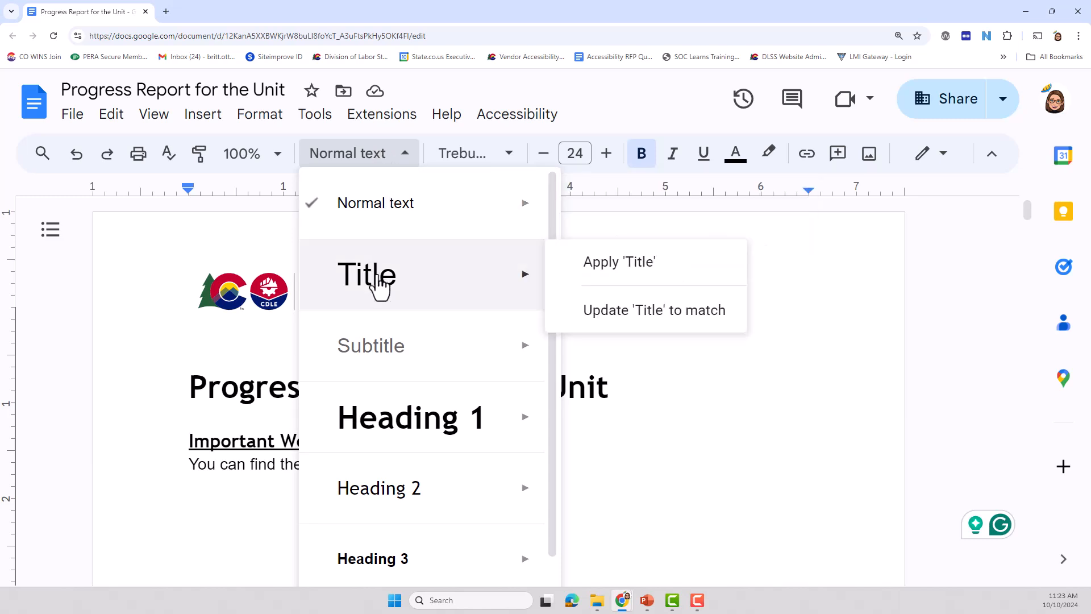
mouse_move(363, 373)
mouse_move(414, 278)
scroll(423, 392, down, 1)
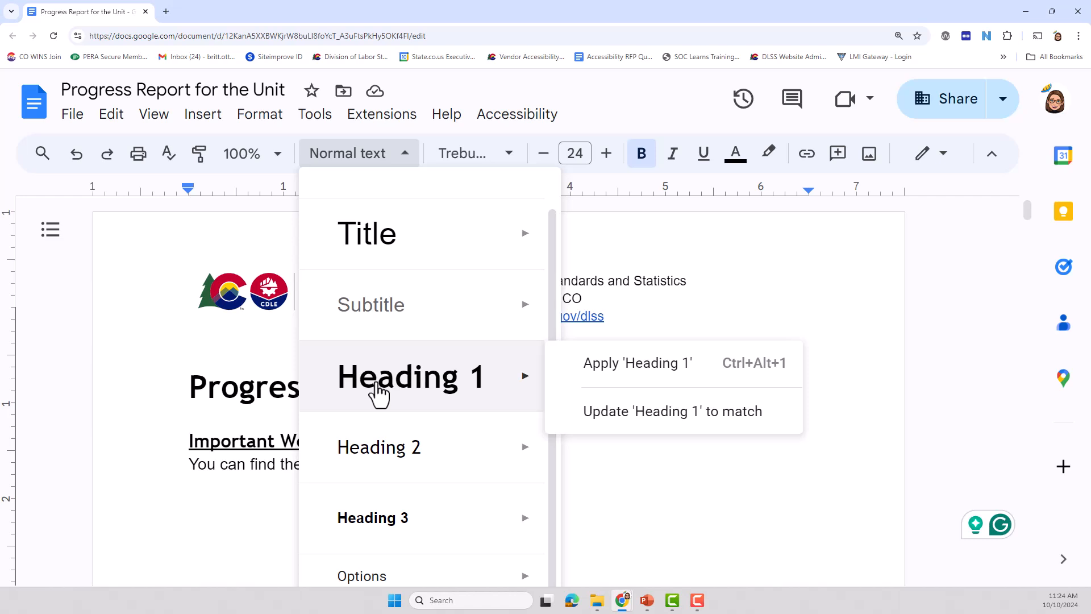
click(205, 390)
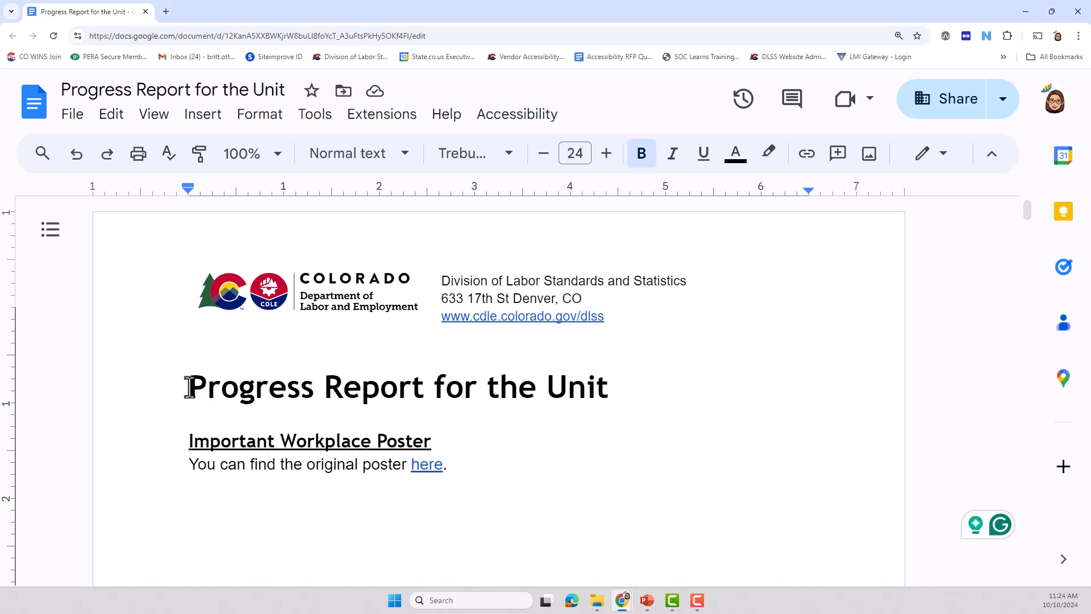
click(352, 155)
mouse_move(344, 418)
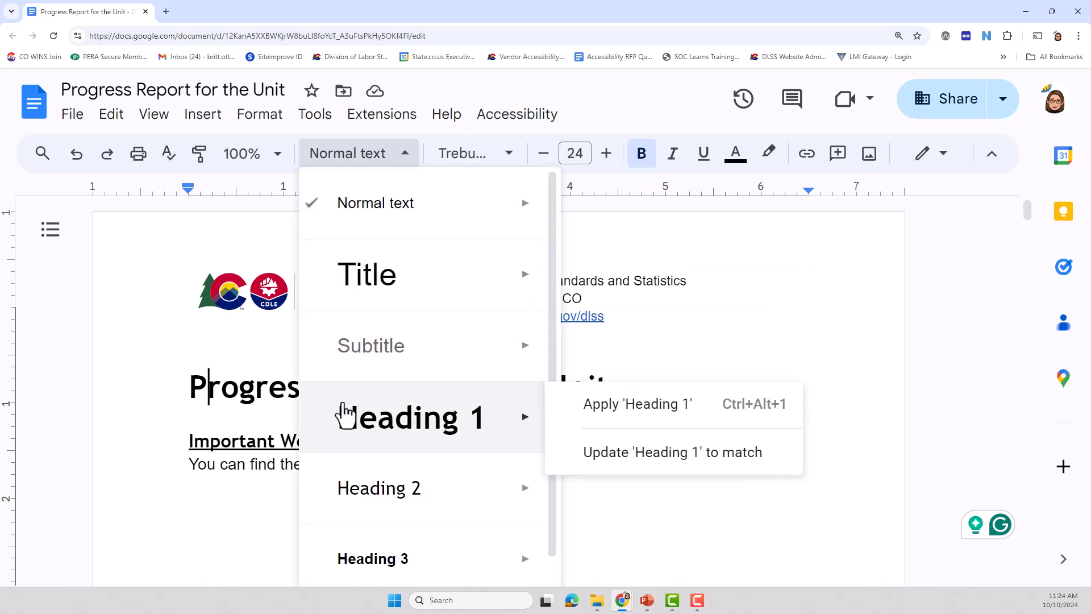
Update the Heading 1 style to match the formatting of the full title "Progress Report for the Unit".
click(186, 384)
drag(186, 387, 605, 386)
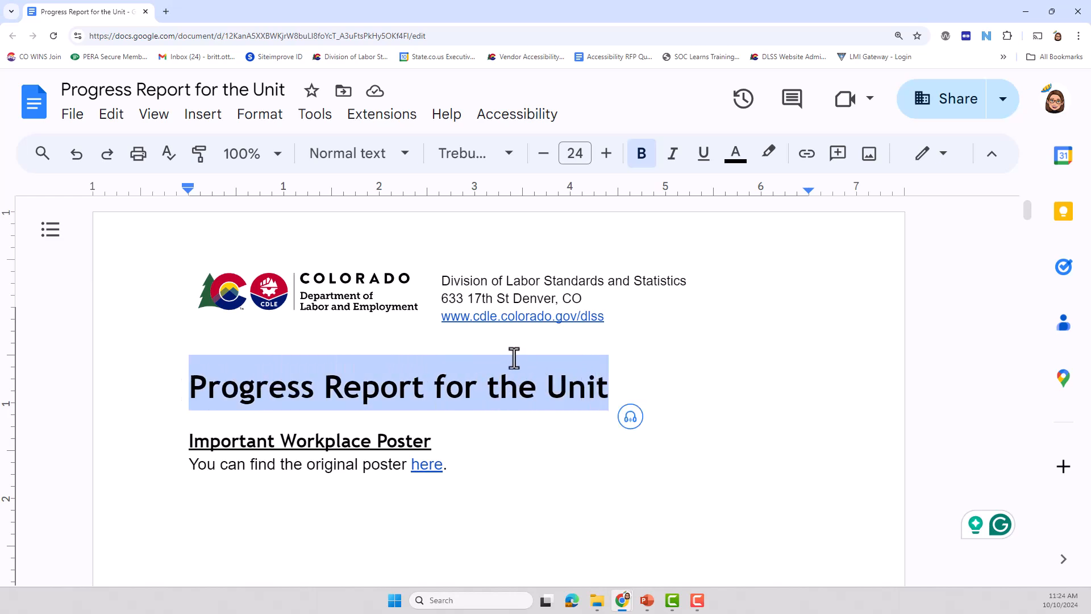
drag(185, 386, 616, 402)
click(373, 165)
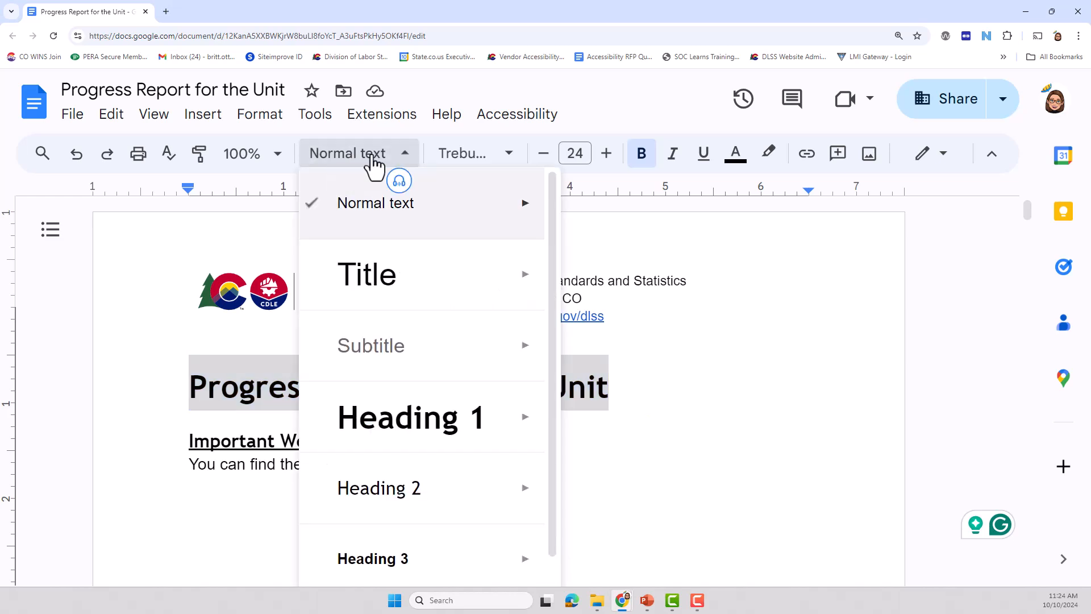
mouse_move(378, 421)
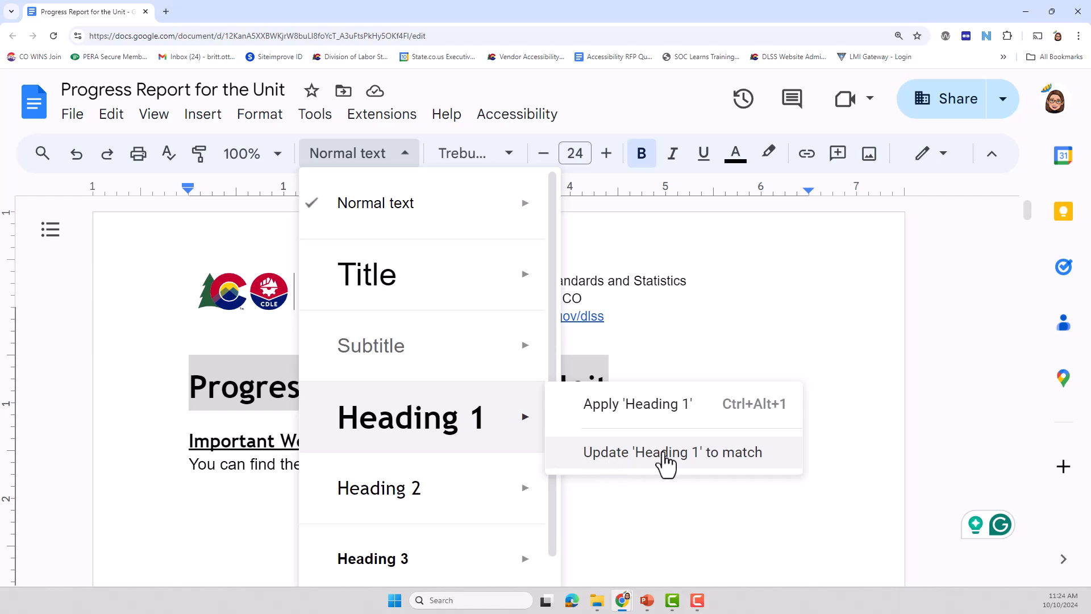
click(694, 453)
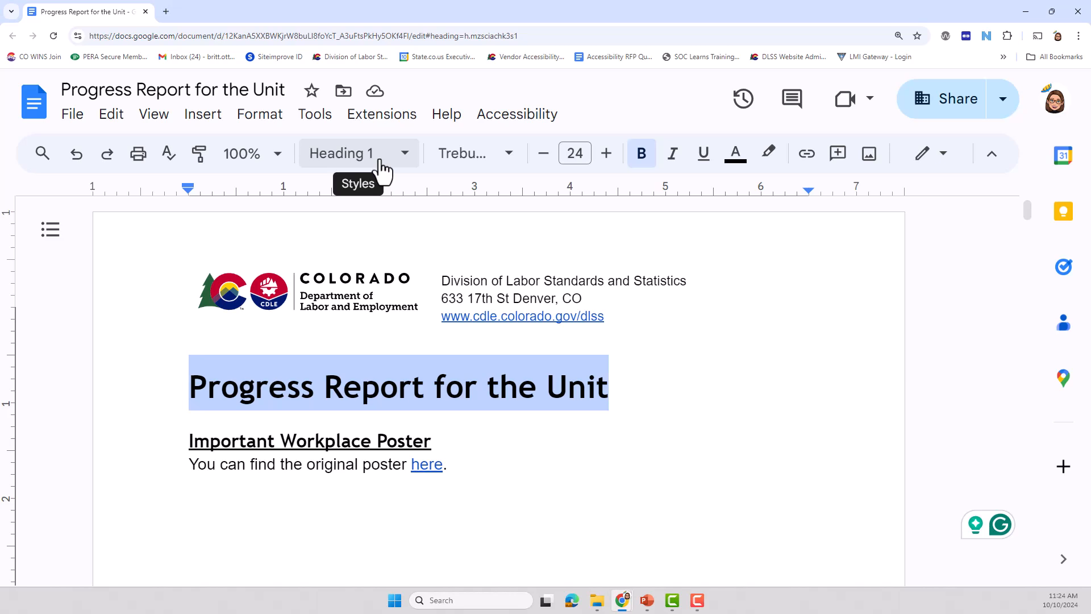
Compare the paragraph styles of the report title, the "Important Workplace Poster" line and the sentence below it.
click(272, 461)
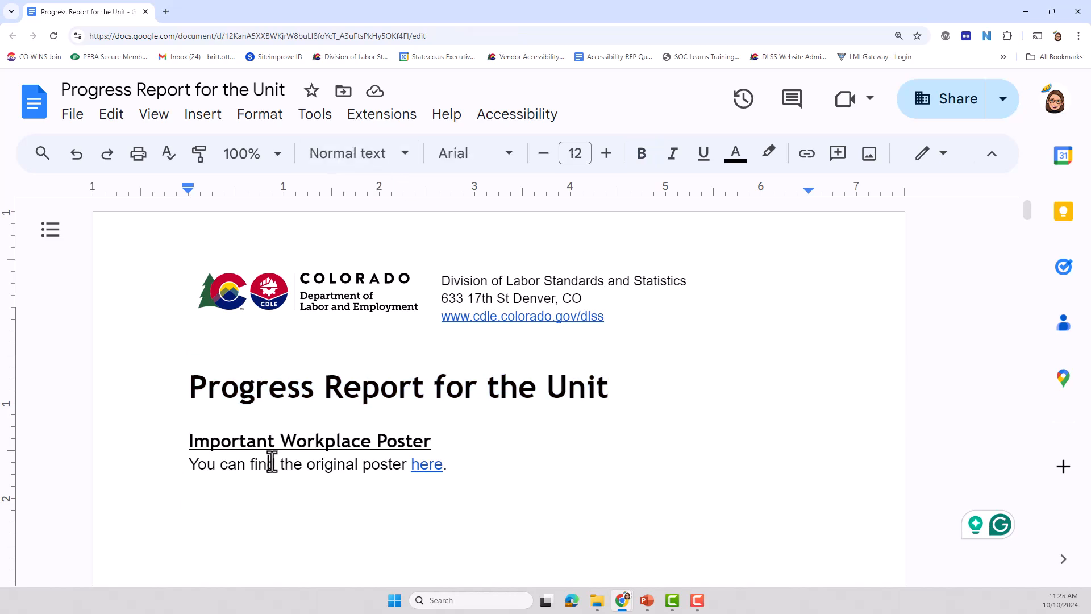
click(268, 438)
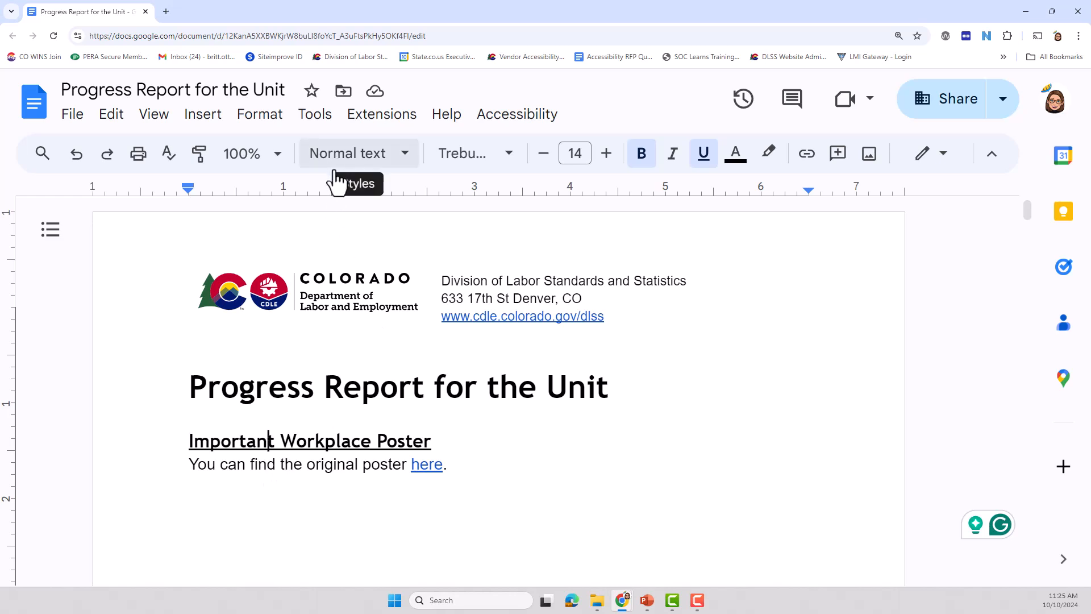
click(303, 390)
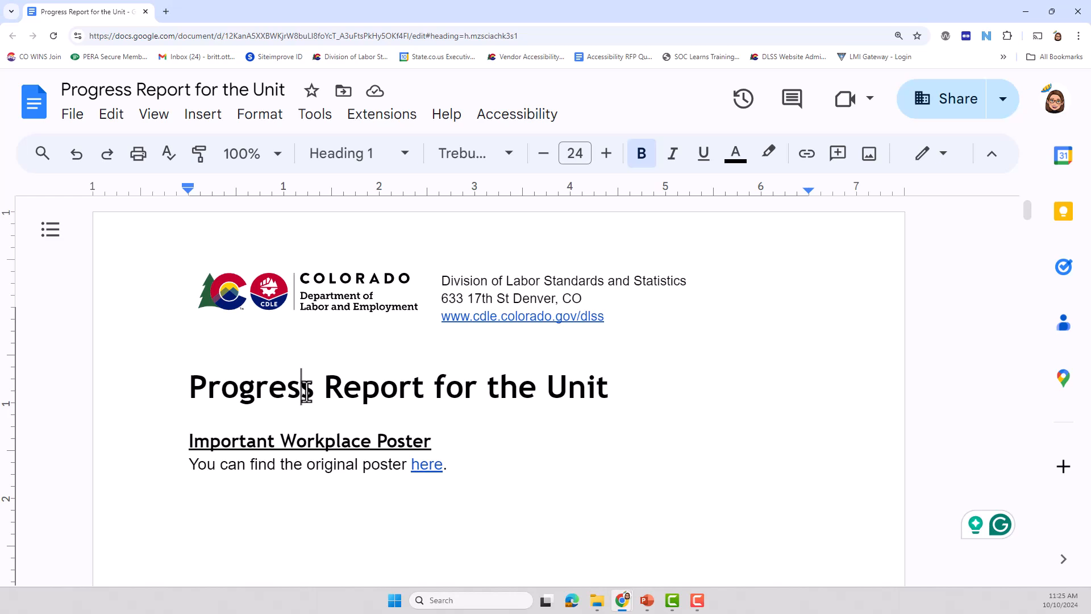
click(360, 159)
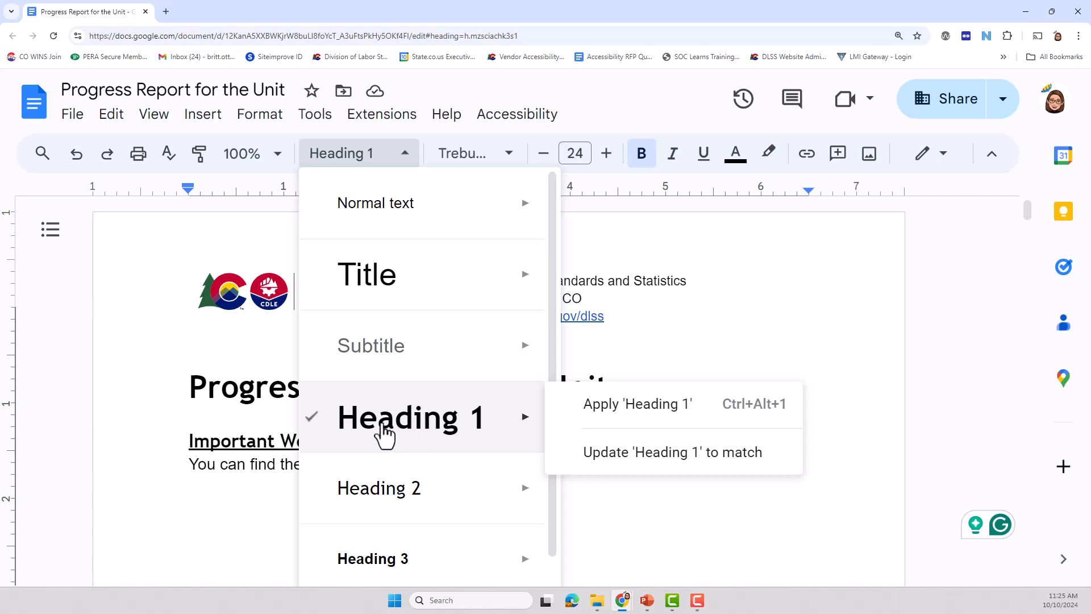
click(215, 389)
drag(187, 390, 608, 386)
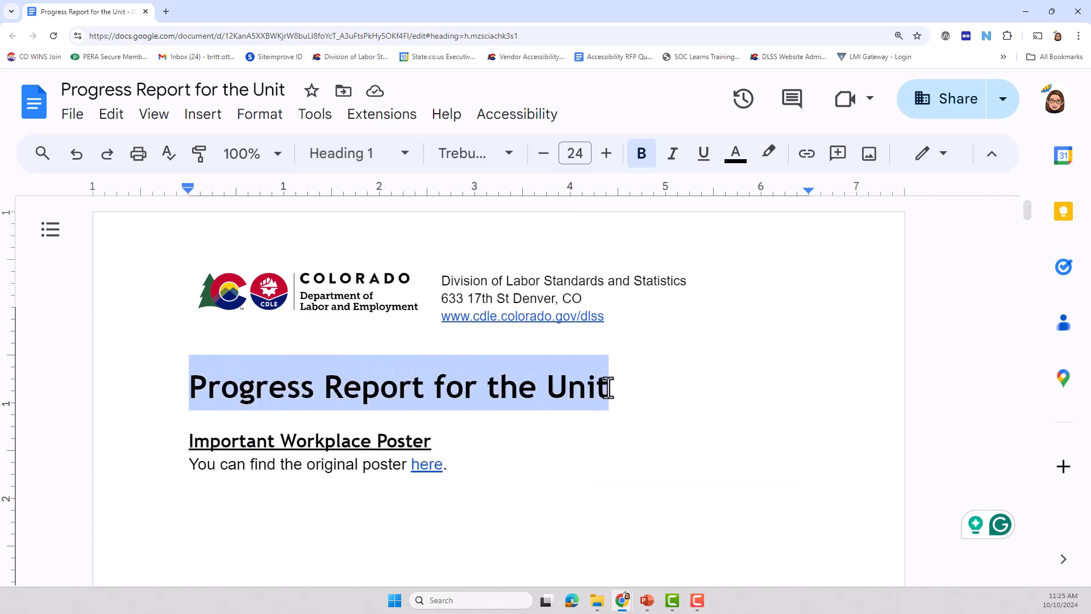
click(413, 400)
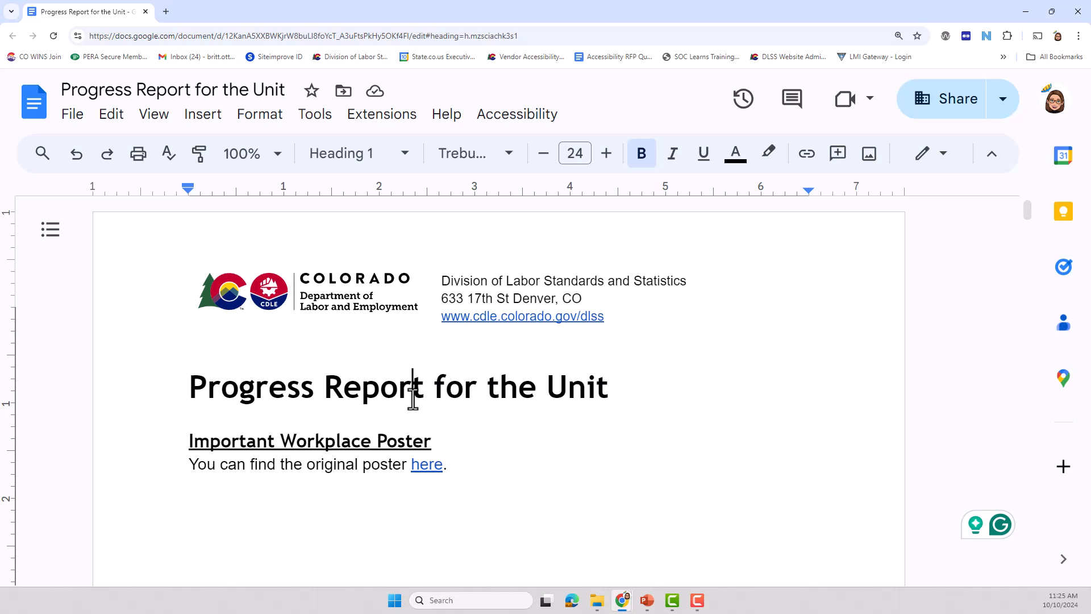
click(366, 394)
click(272, 442)
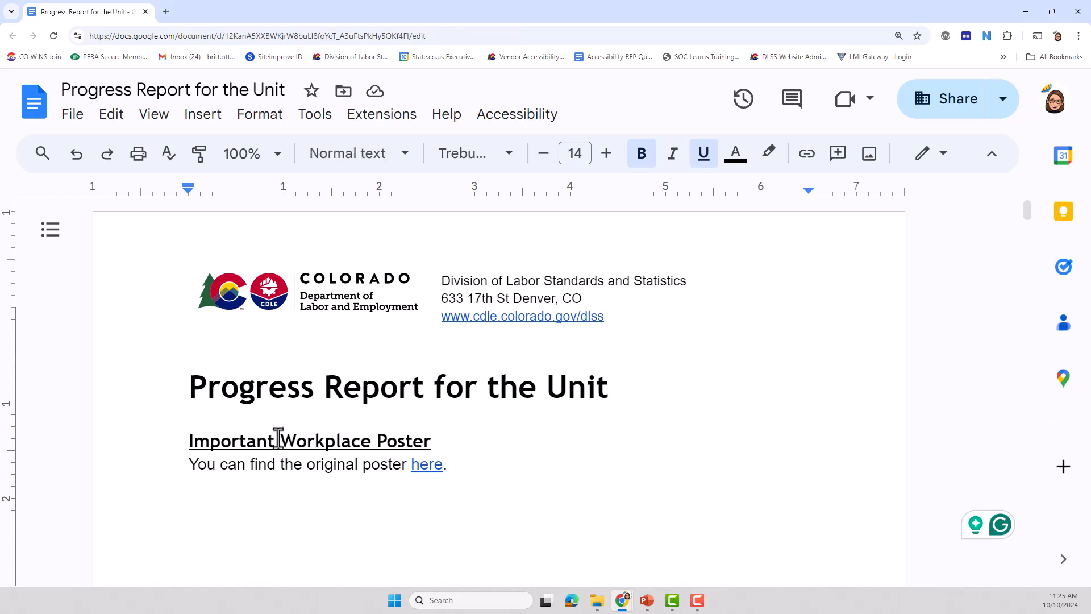
Remove the underline from the "Important Workplace Poster" line.
scroll(275, 438, down, 2)
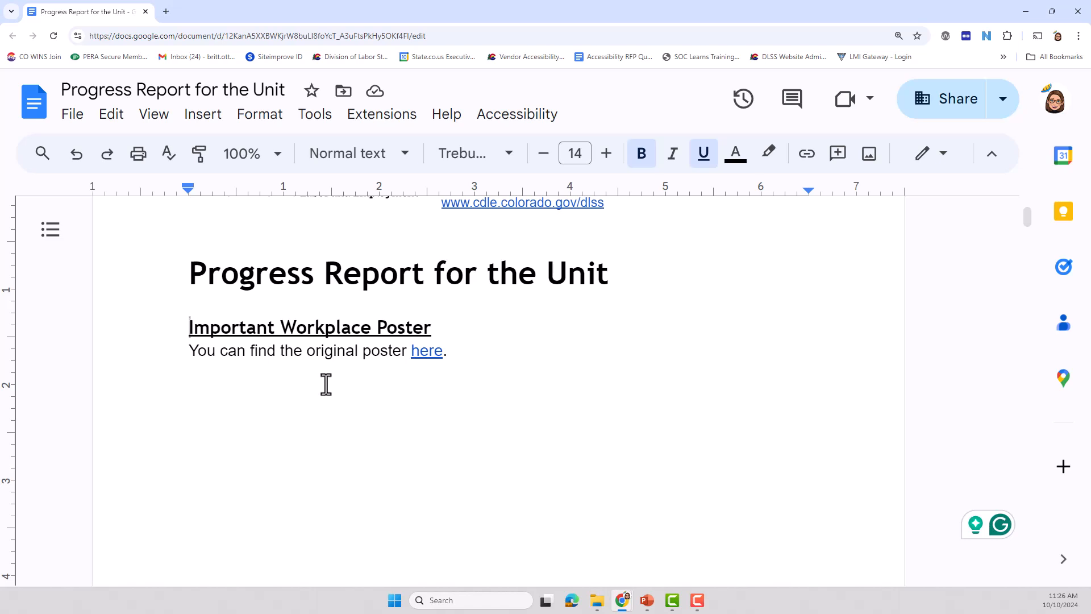
triple_click(294, 327)
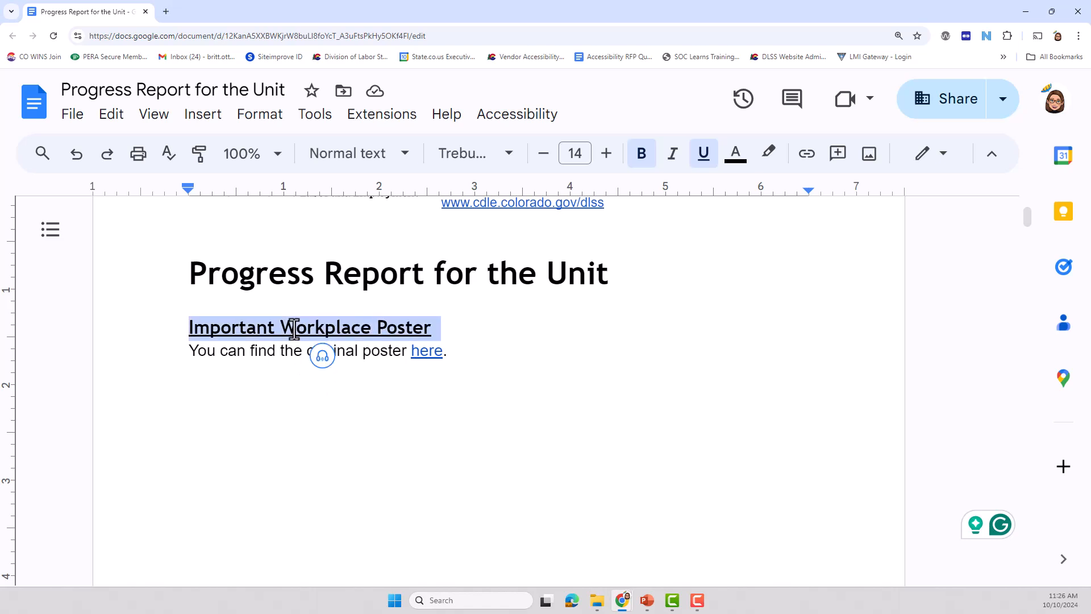
click(293, 328)
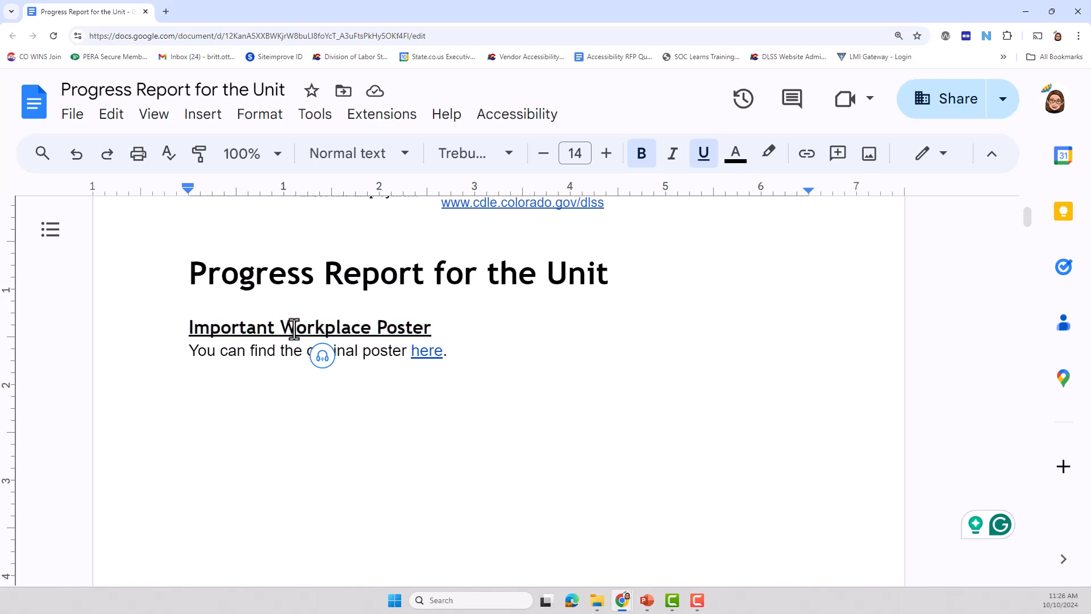
drag(432, 328, 191, 328)
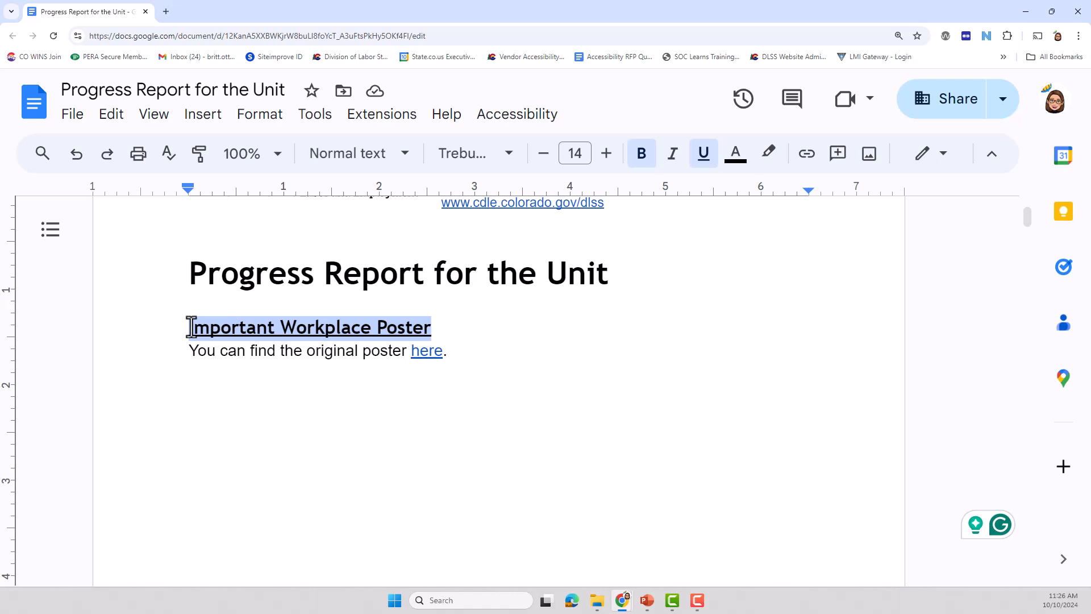
key(ctrl+u)
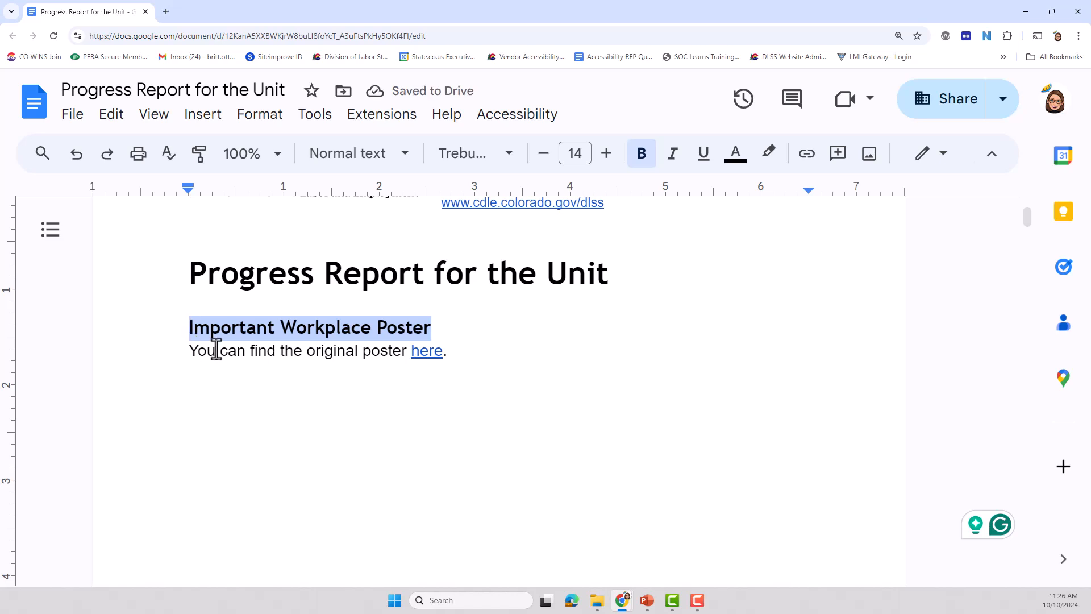
Update the Heading 2 style to match the "Important Workplace Poster" line and check the style assigned to it.
click(187, 328)
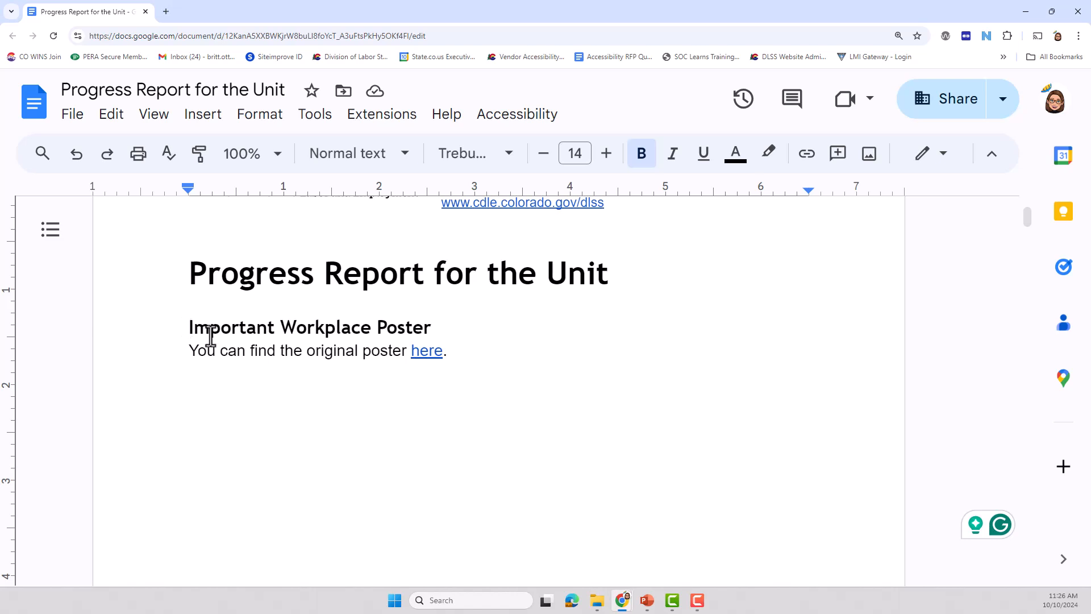
drag(192, 331, 433, 328)
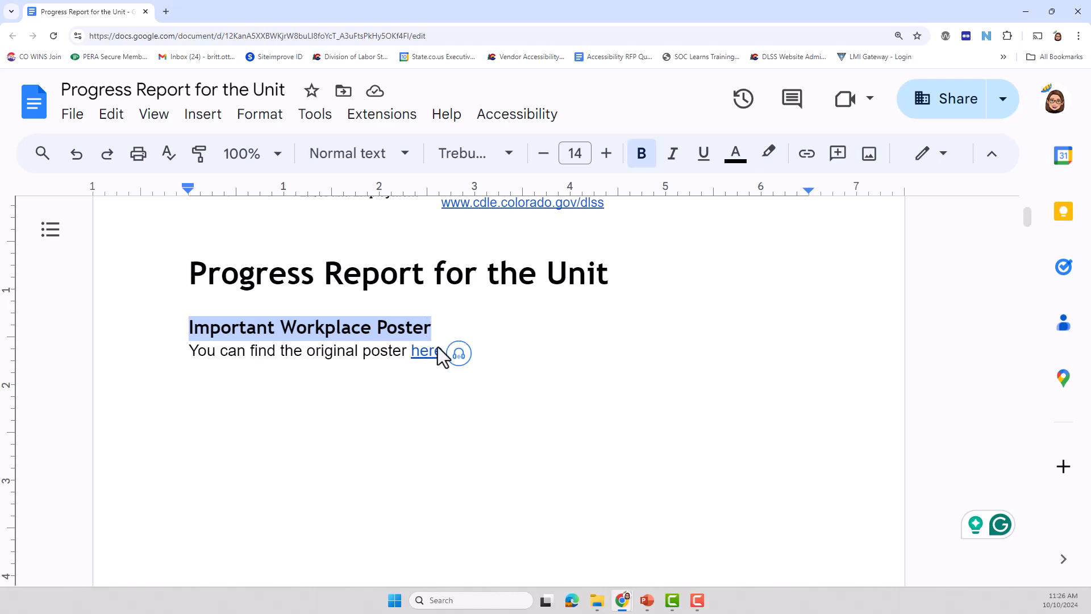
click(363, 162)
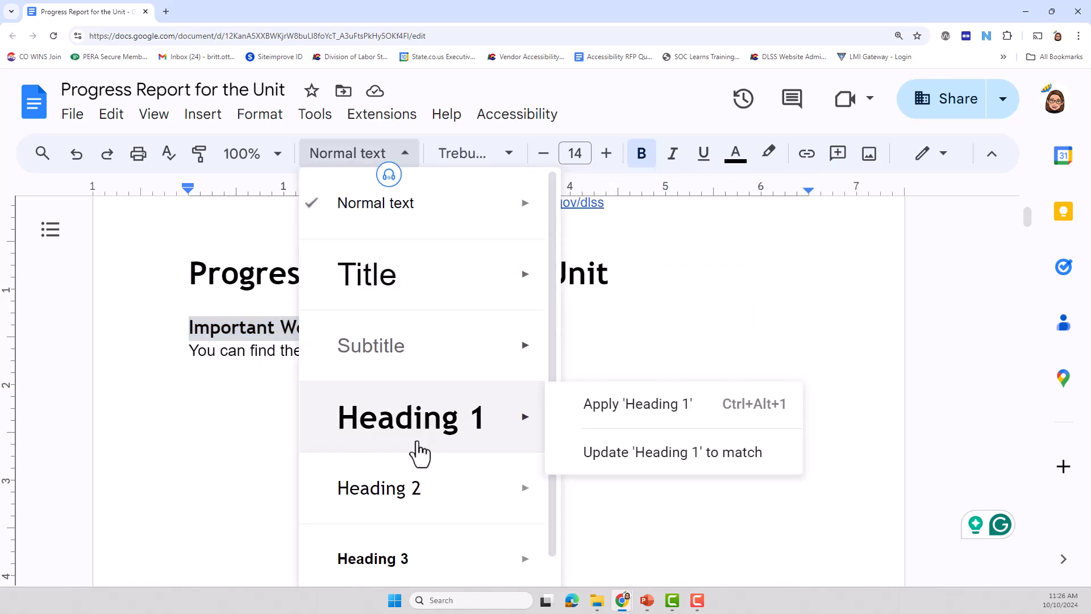
mouse_move(407, 497)
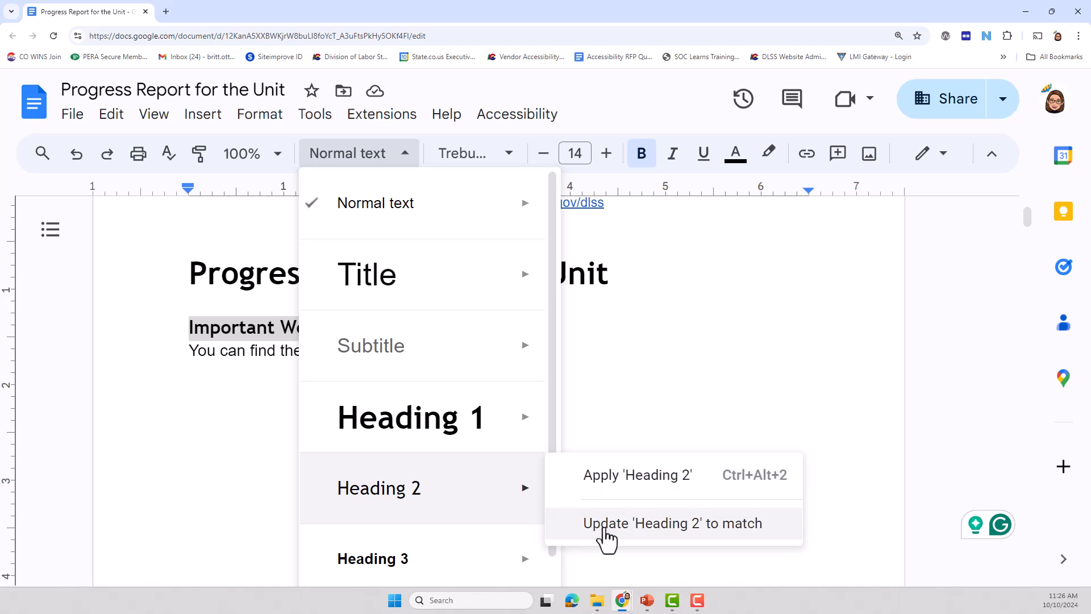
click(680, 534)
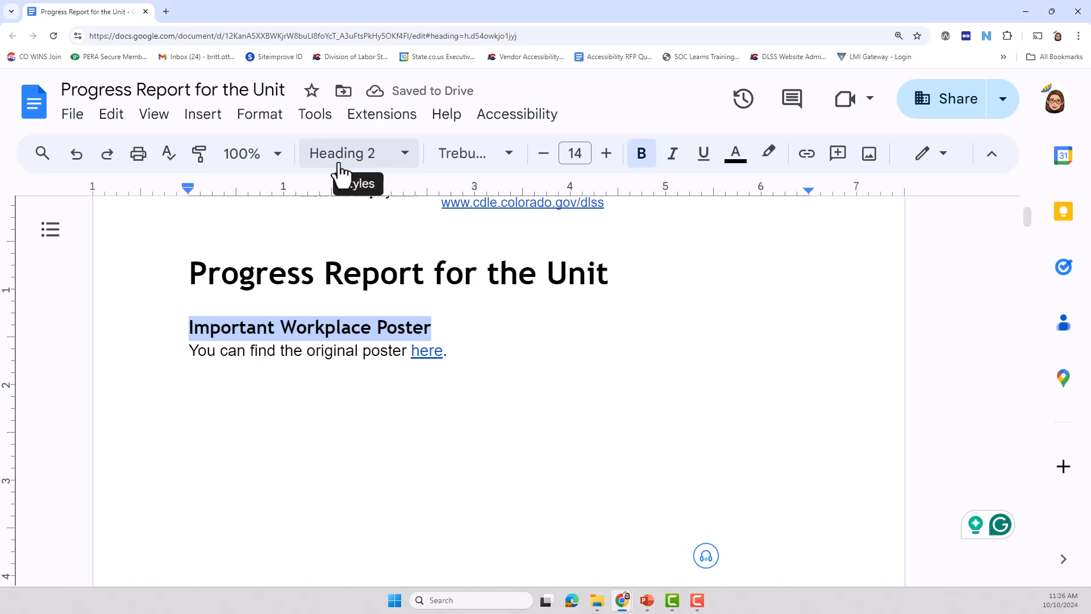
click(352, 327)
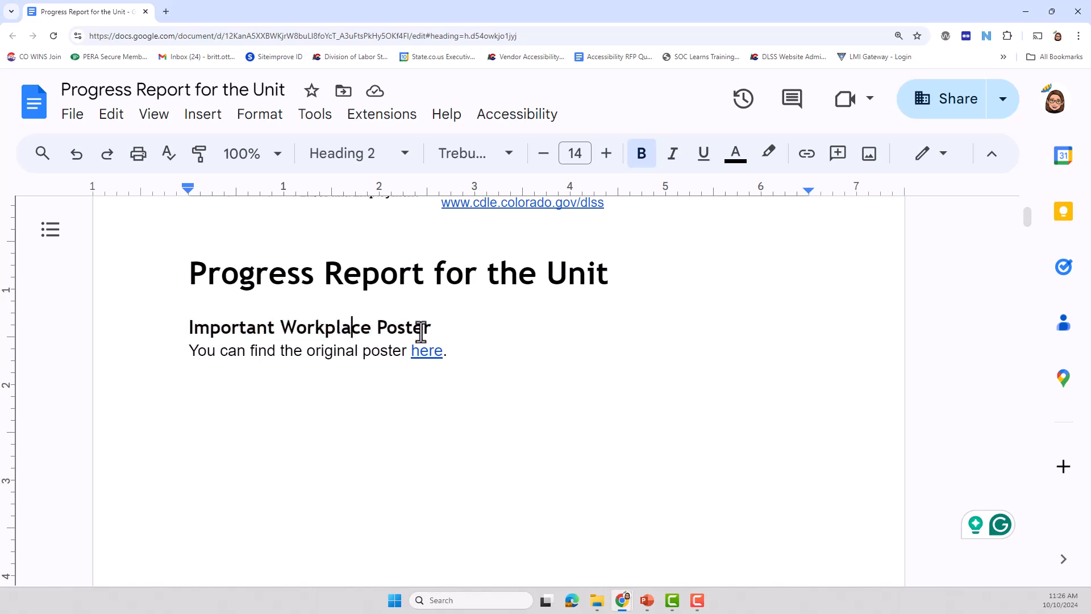
click(339, 162)
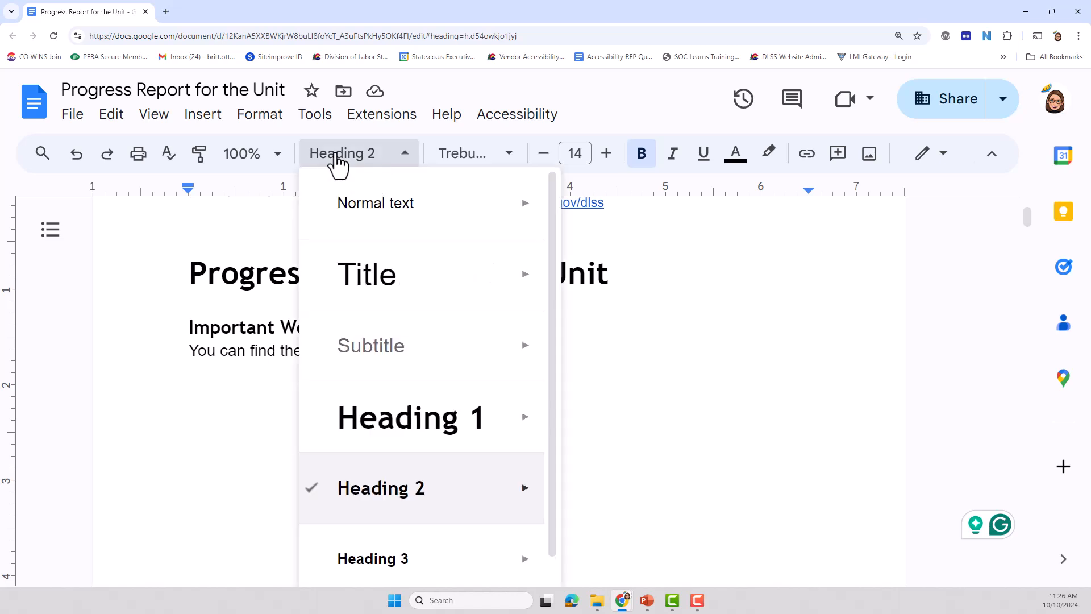
mouse_move(366, 504)
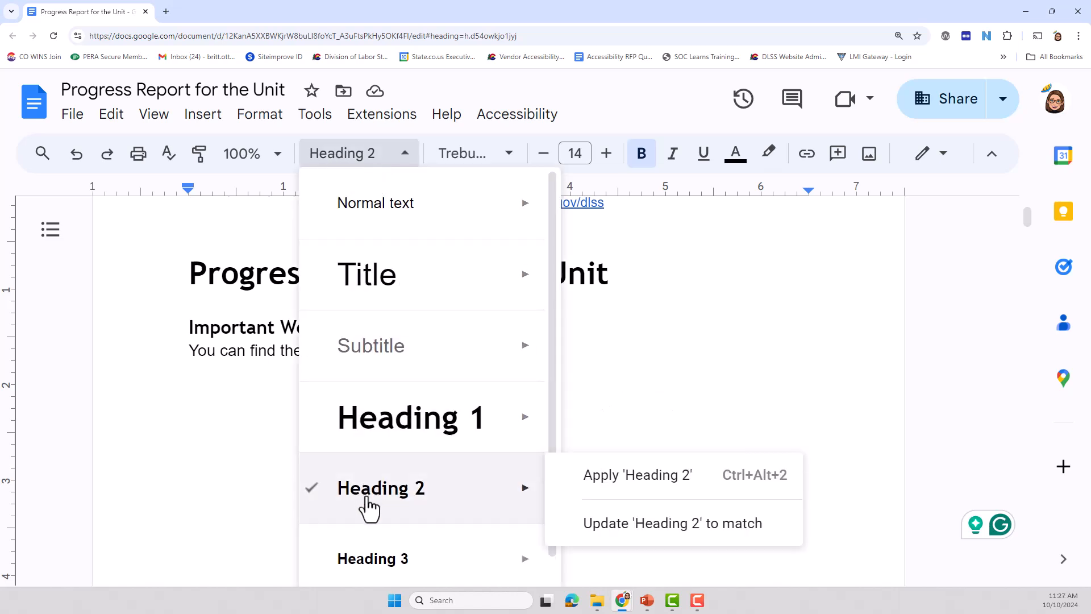
click(256, 327)
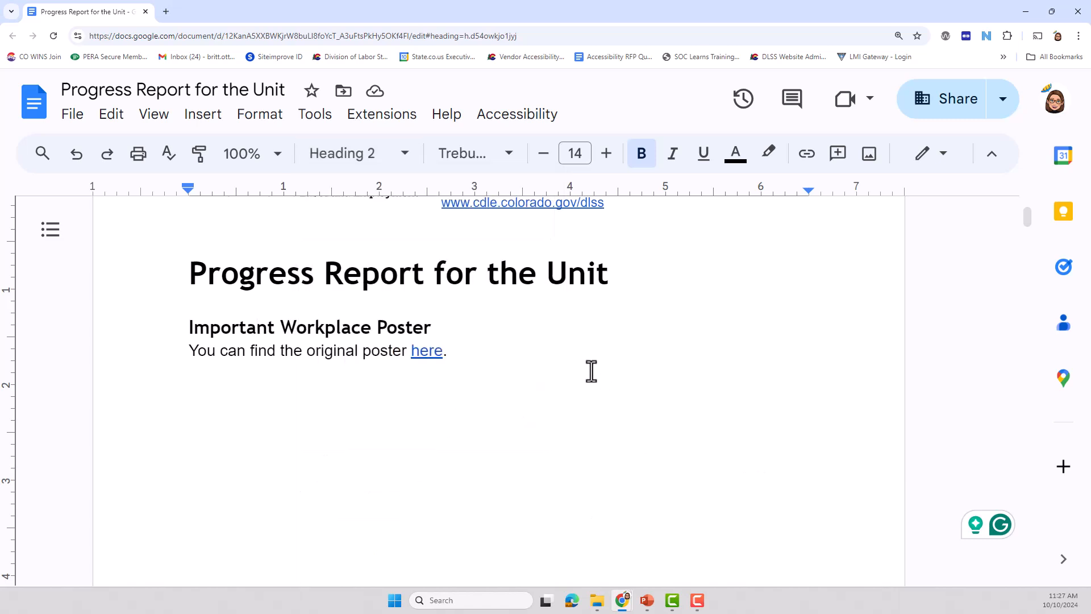
Check the paragraph style of the "DLSS Accessibility Progress" line and compare its level with the title and poster headings on the first page.
scroll(591, 375, down, 13)
scroll(615, 399, down, 15)
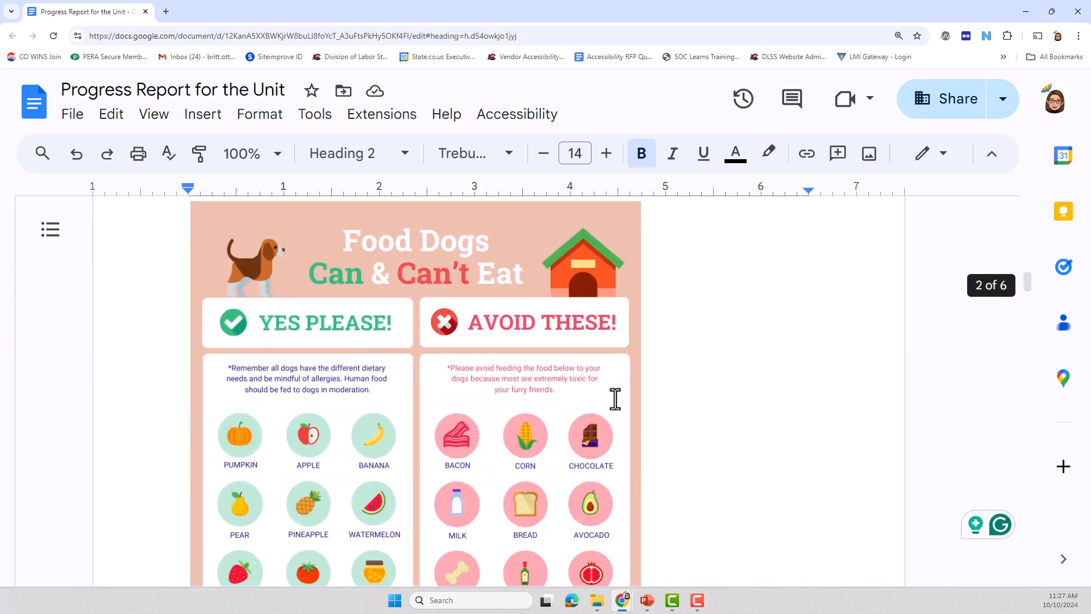
scroll(615, 399, down, 9)
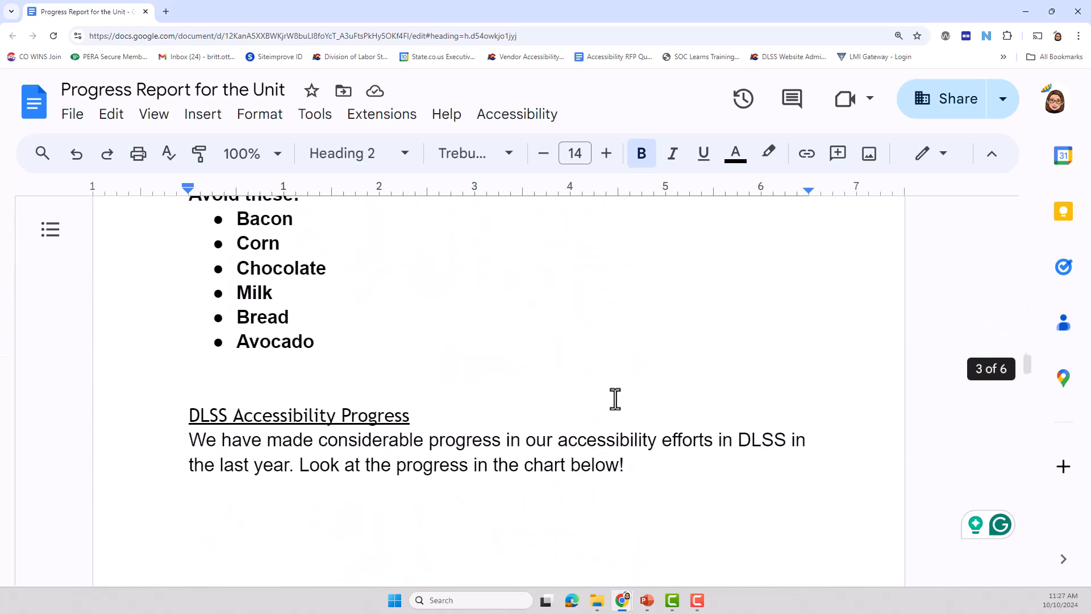
click(191, 250)
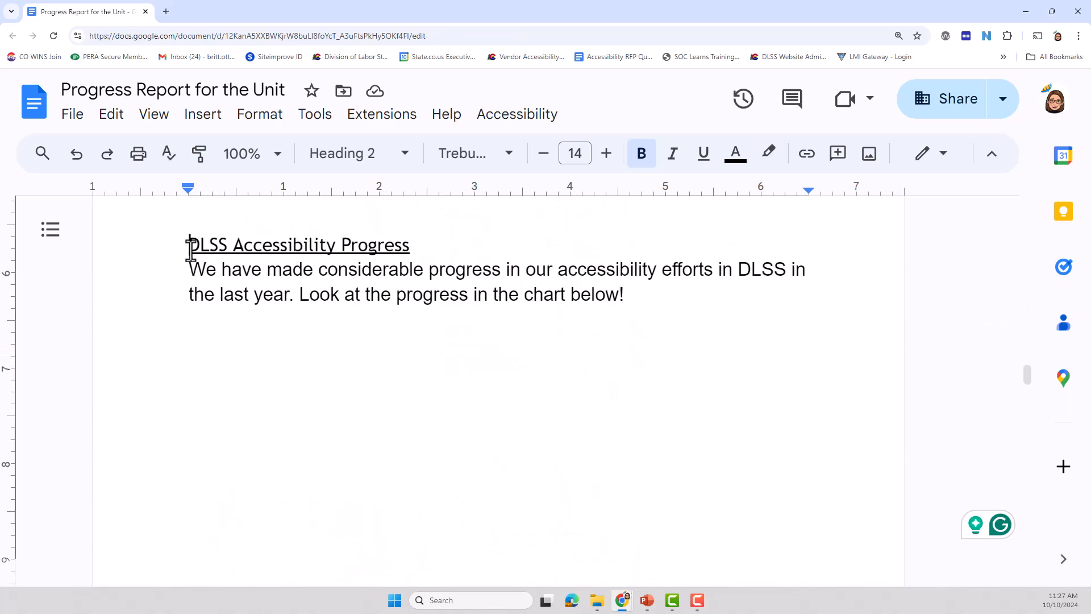
click(409, 248)
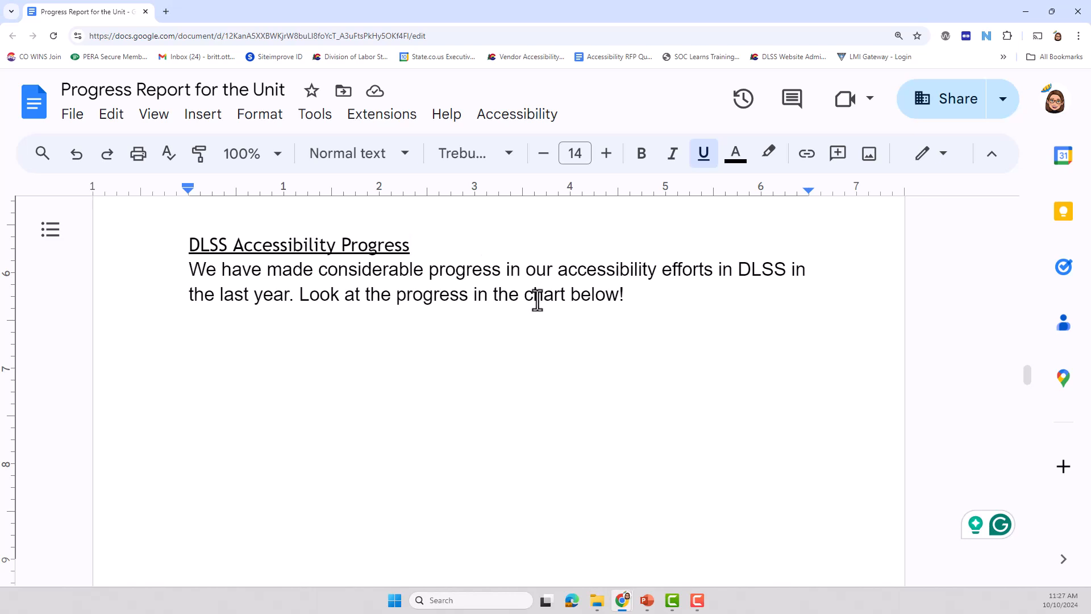
scroll(460, 376, up, 3)
scroll(562, 409, up, 15)
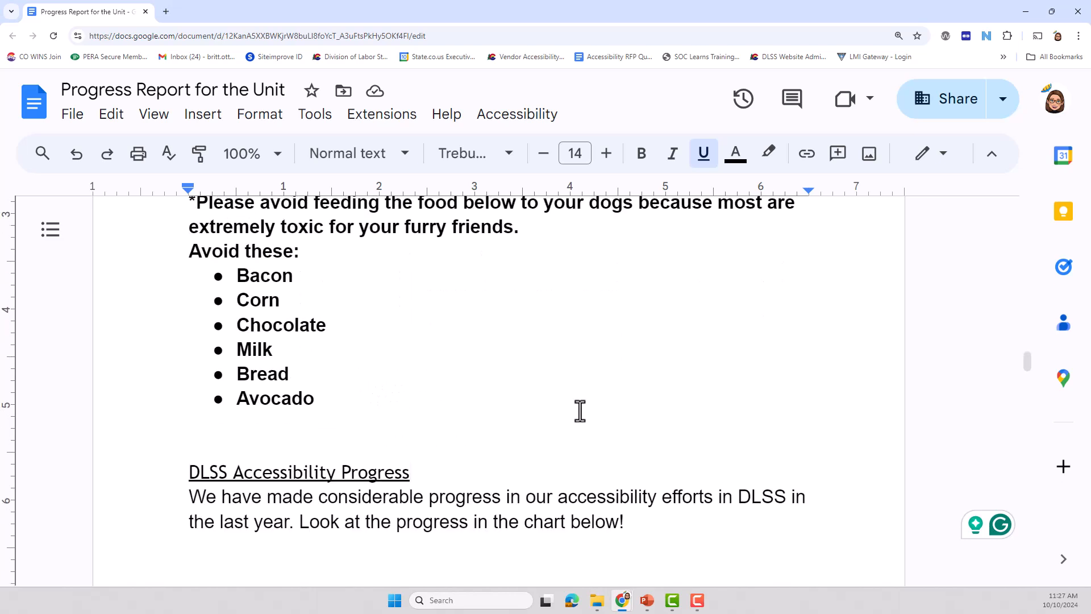
scroll(596, 410, up, 10)
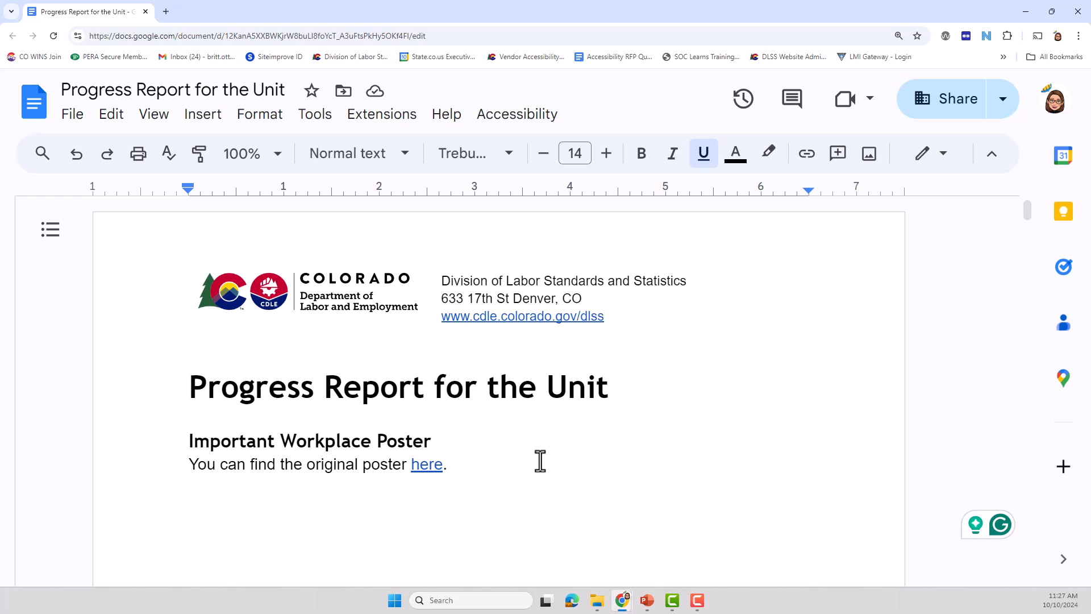
scroll(539, 460, down, 12)
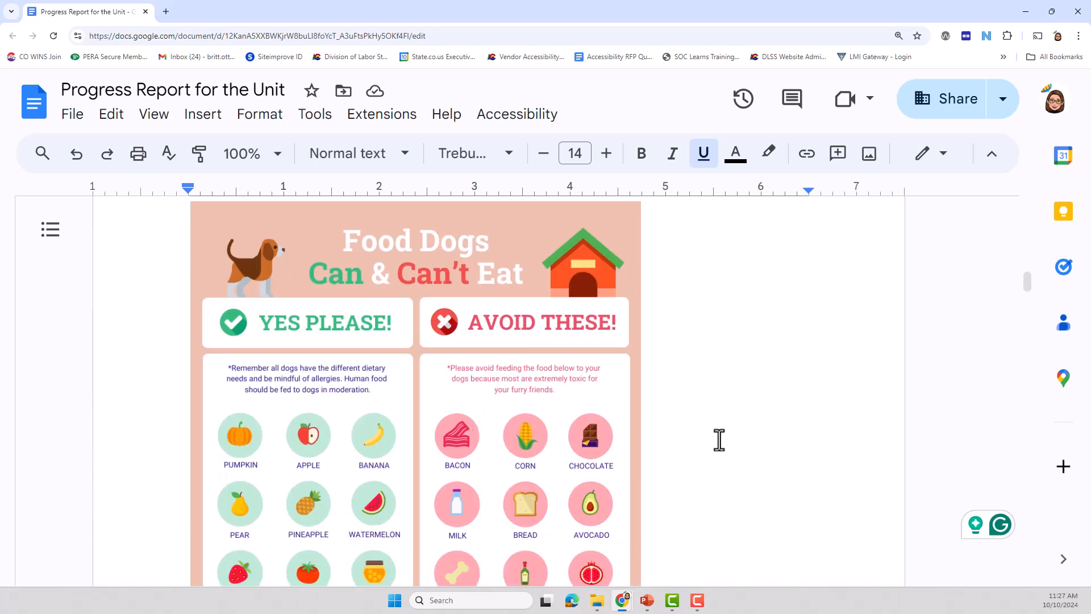
scroll(784, 401, down, 15)
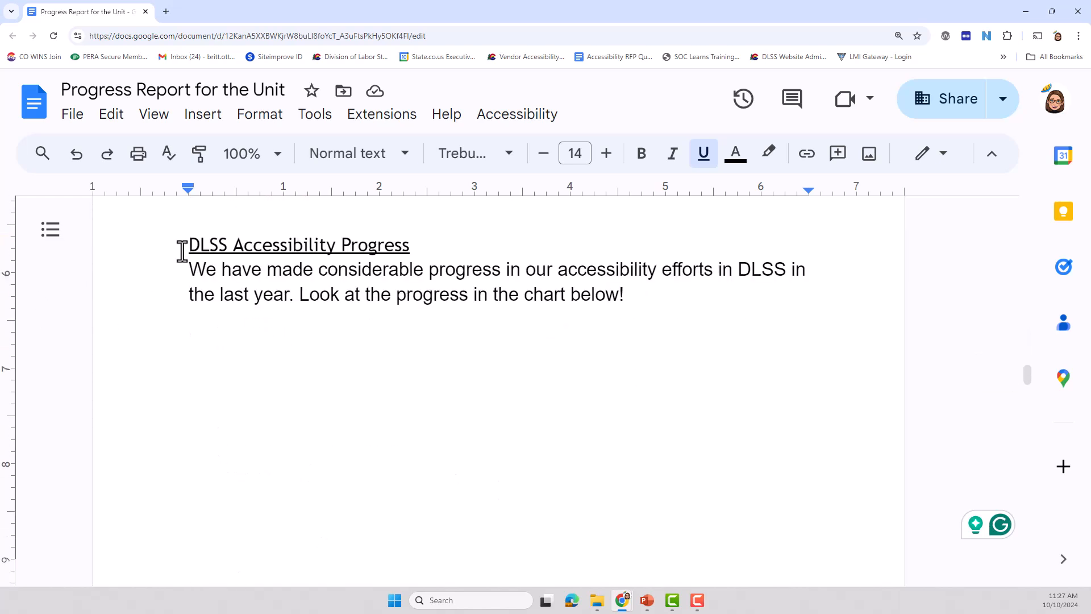
Apply the Heading 2 style to the "DLSS Accessibility Progress" line.
drag(190, 246, 409, 244)
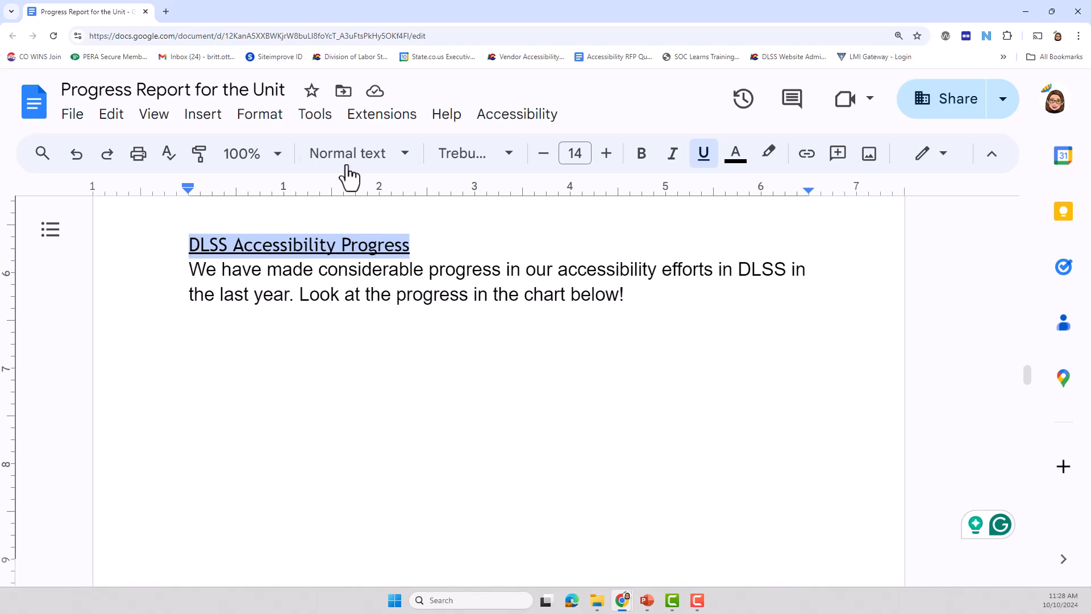
click(335, 164)
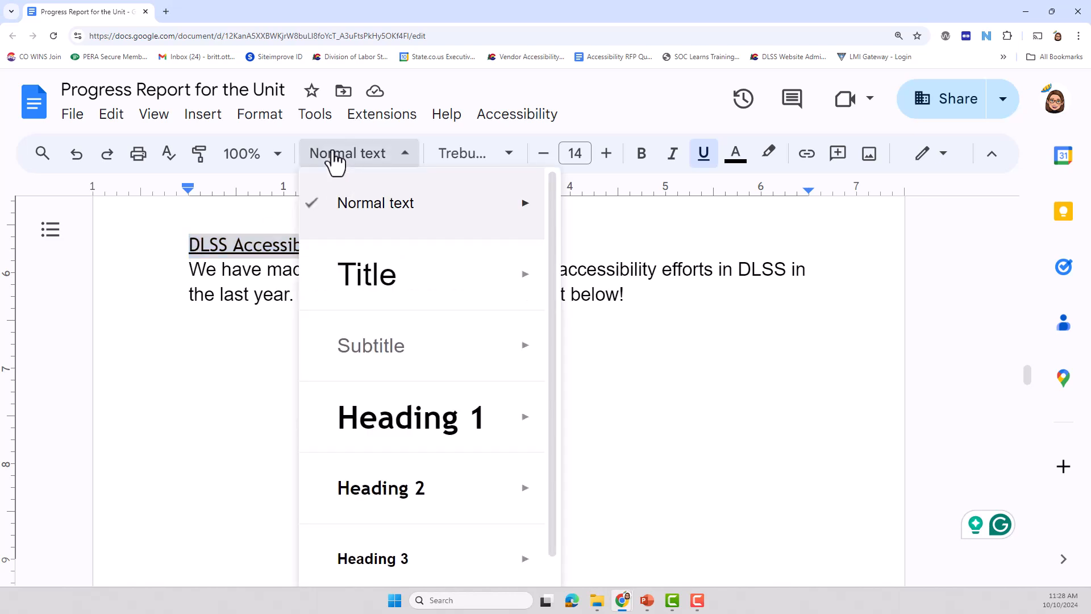
mouse_move(389, 462)
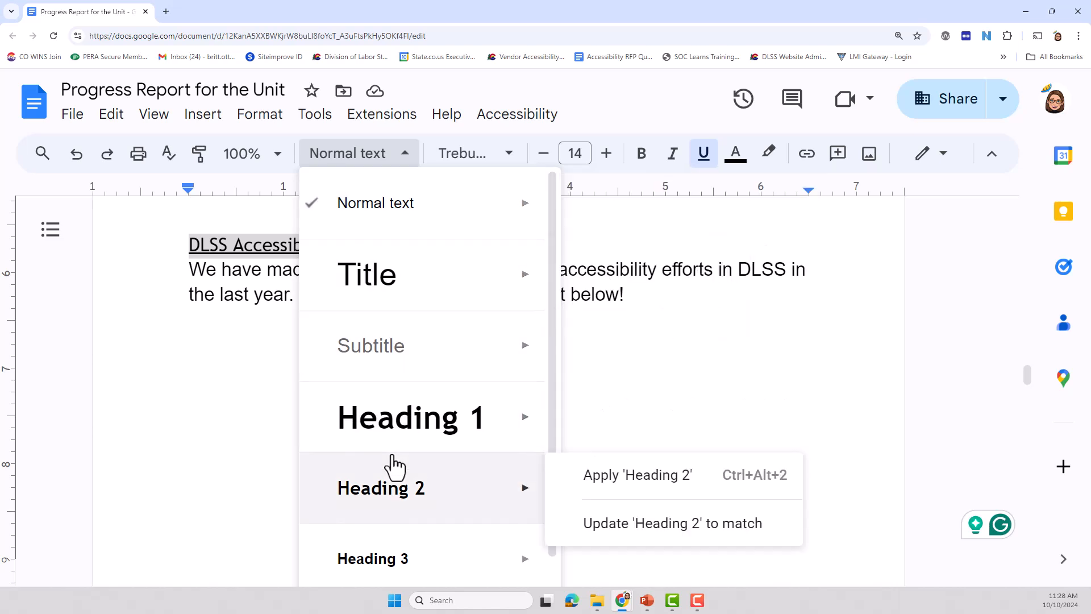
click(358, 500)
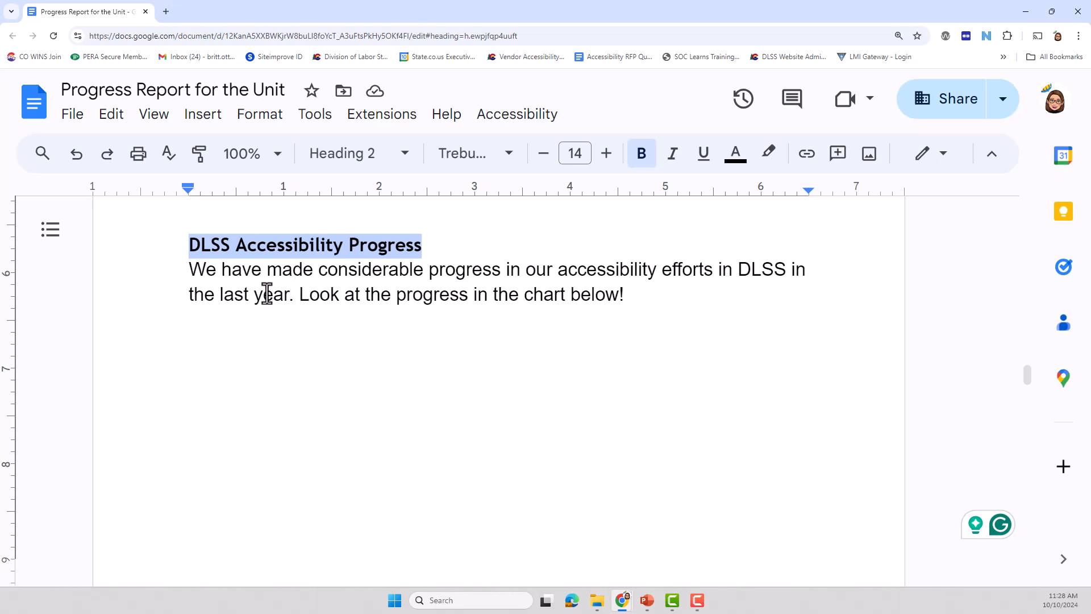
Update the Heading 3 style to match the "Status of Assignments:" line below the product percentage table.
scroll(336, 367, down, 10)
scroll(345, 369, down, 11)
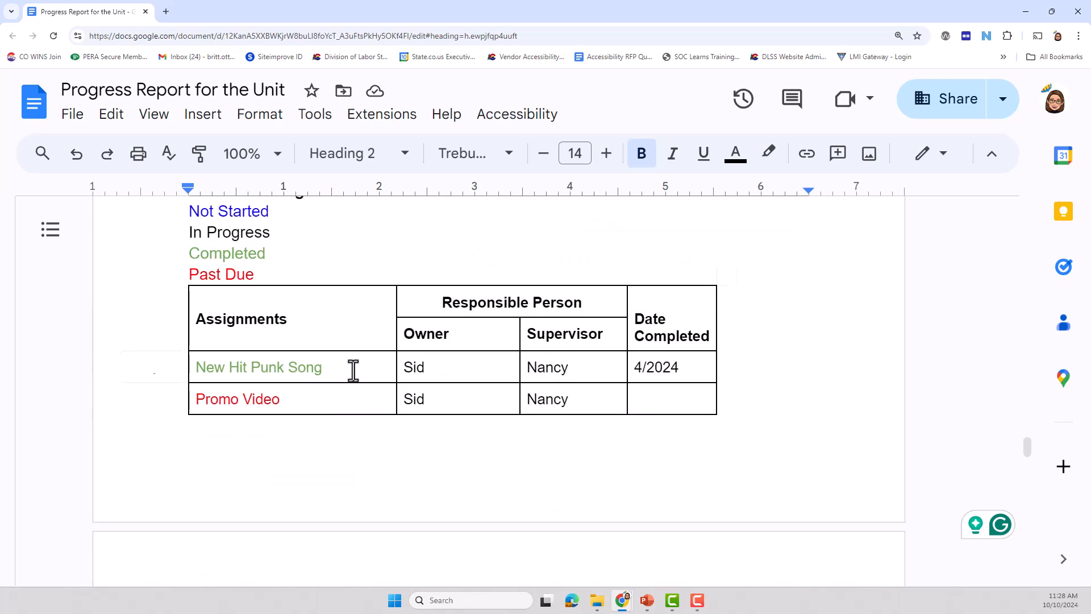
scroll(329, 380, up, 3)
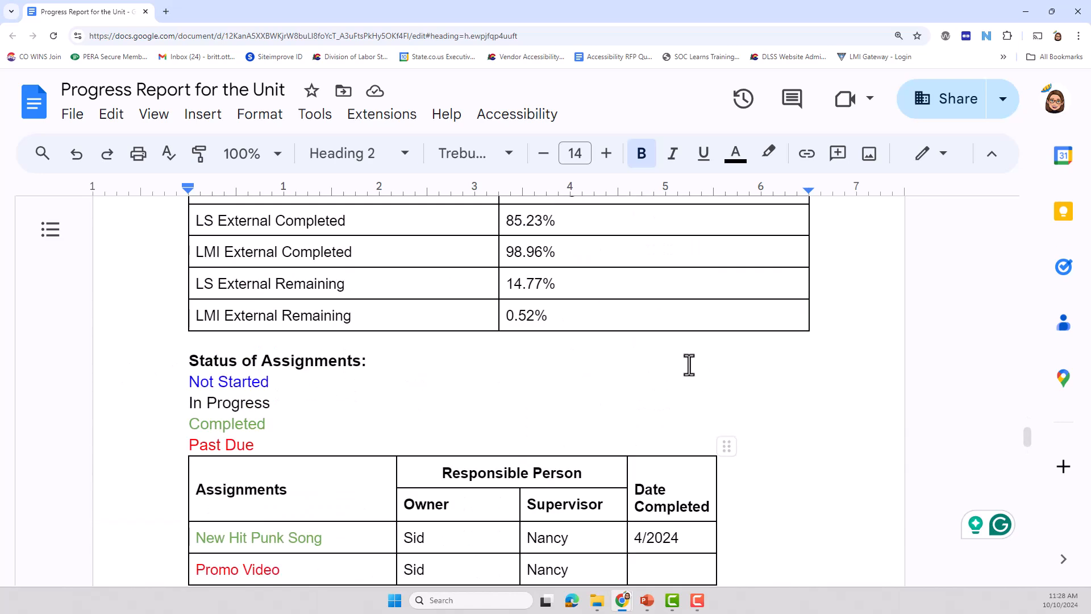
triple_click(221, 360)
scroll(513, 429, up, 8)
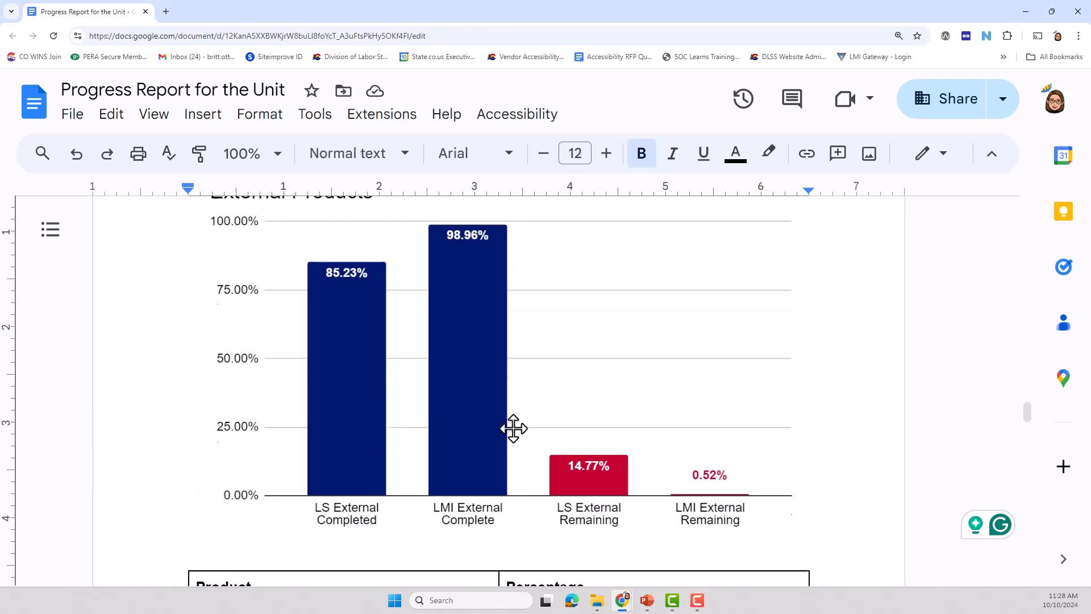
scroll(472, 415, up, 3)
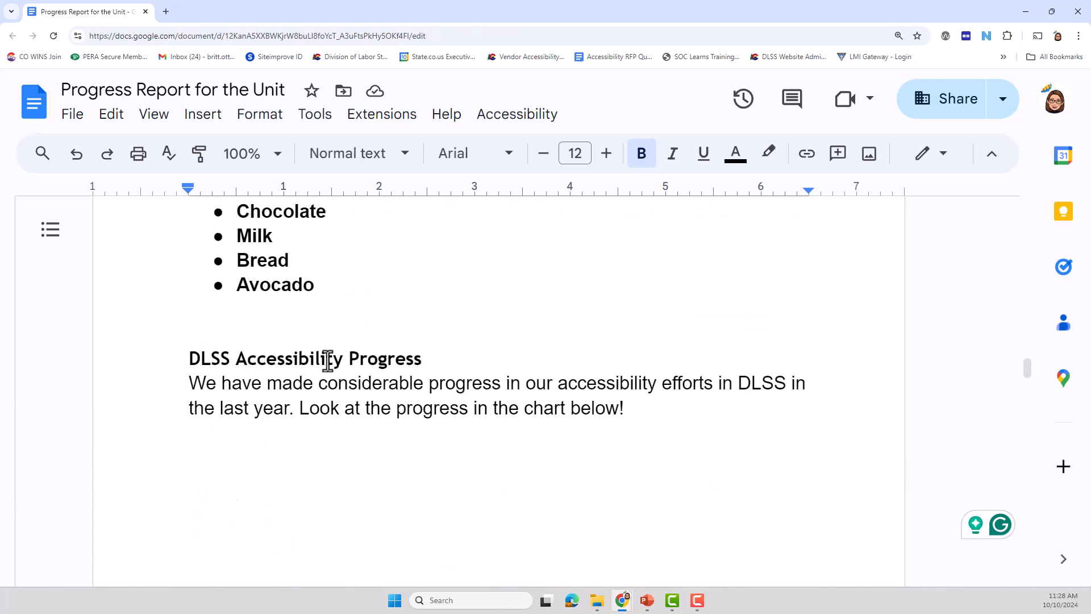
scroll(424, 417, down, 10)
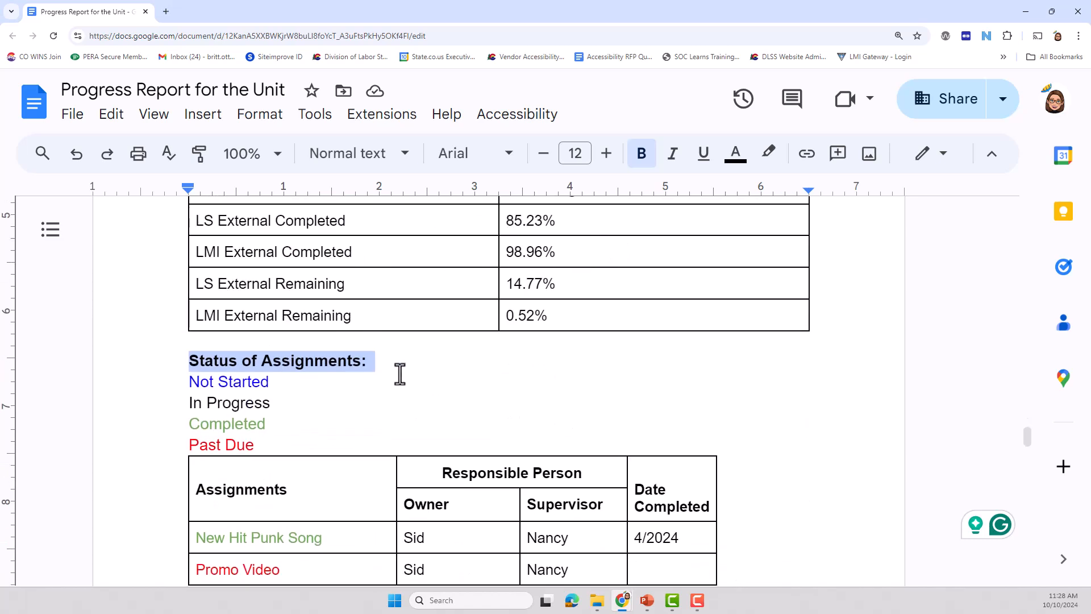
scroll(395, 394, up, 1)
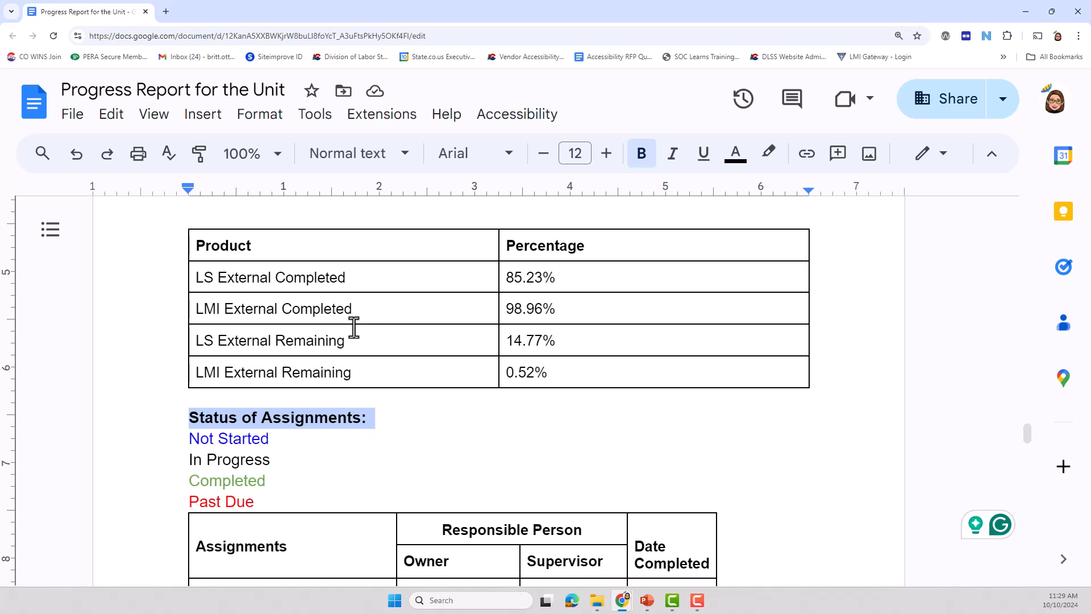
click(362, 164)
mouse_move(378, 502)
mouse_move(376, 577)
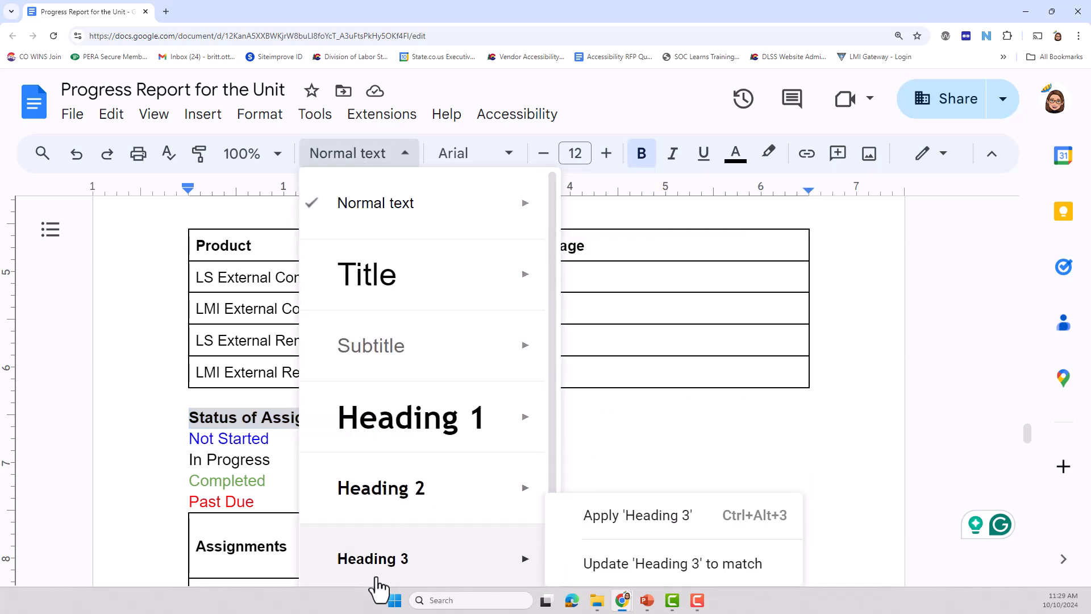
click(643, 574)
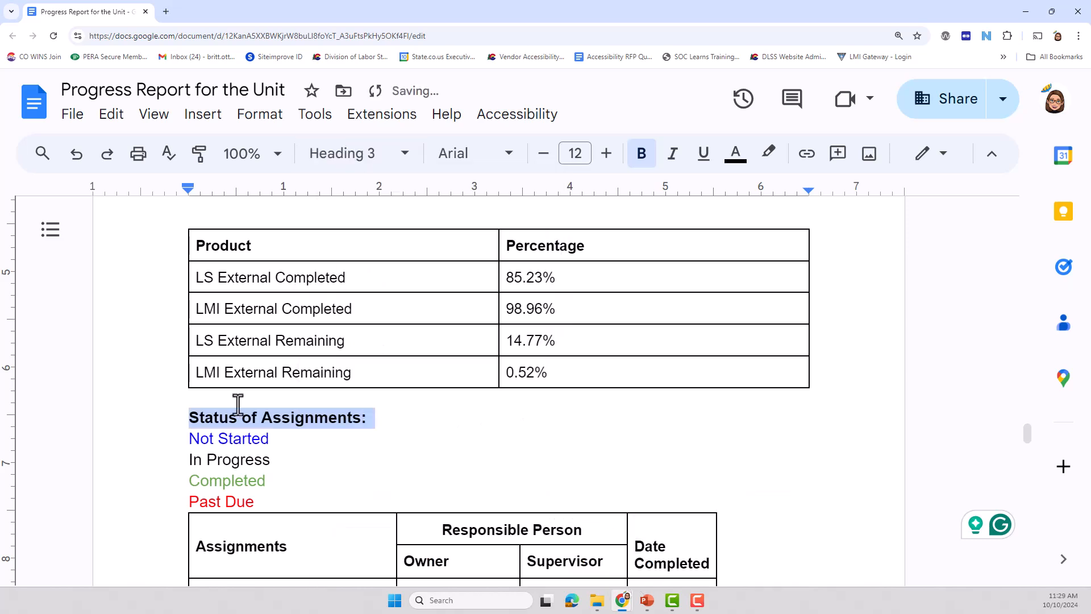
Apply the Heading 2 style to the line "How to Convert this Document to an Accessible PDF:".
scroll(354, 377, down, 13)
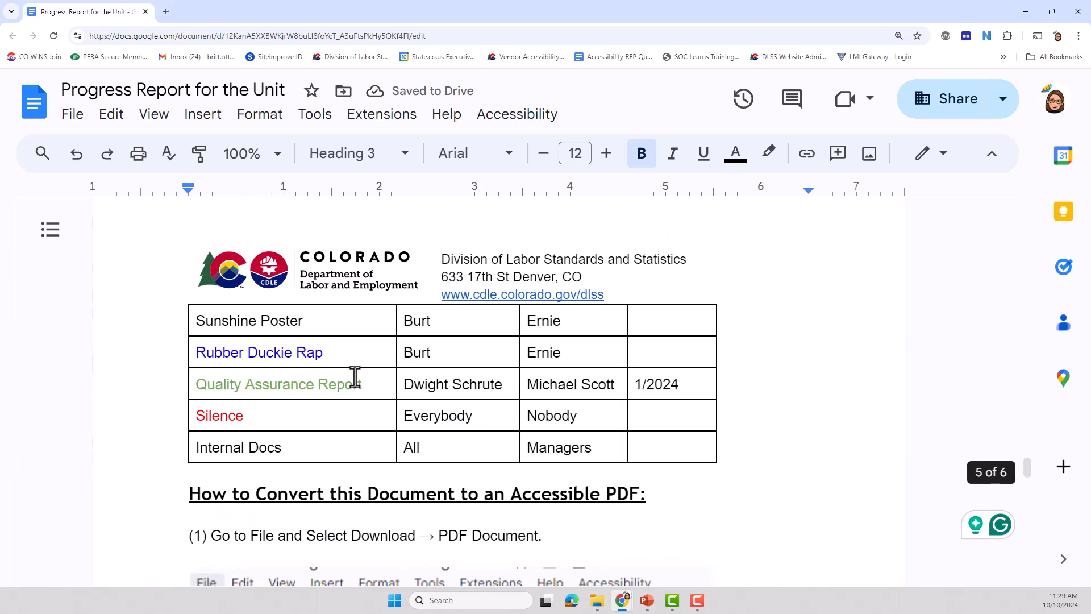
click(185, 326)
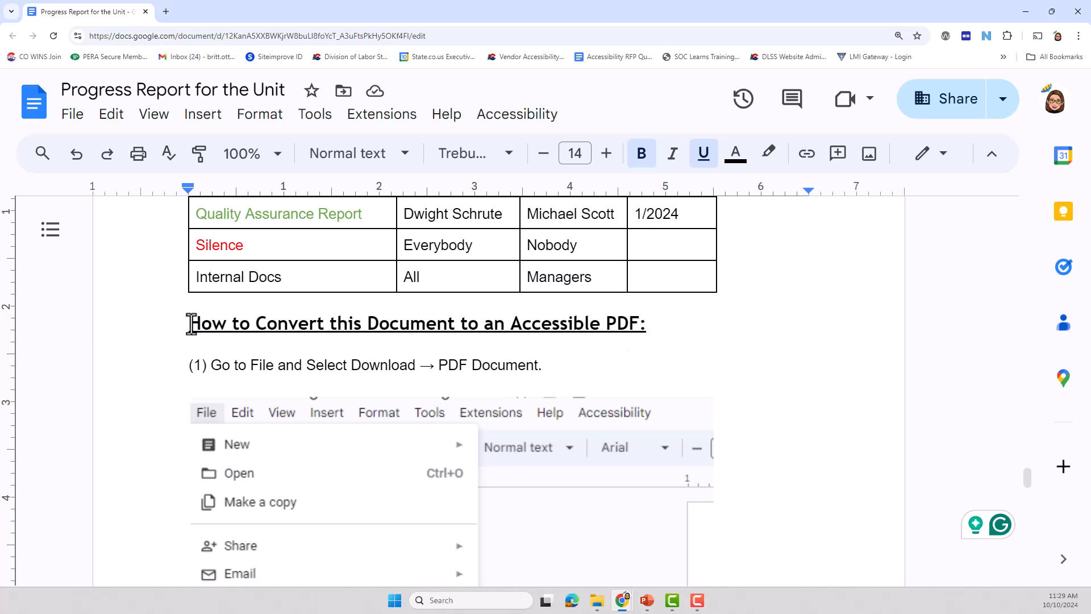
drag(191, 324, 648, 336)
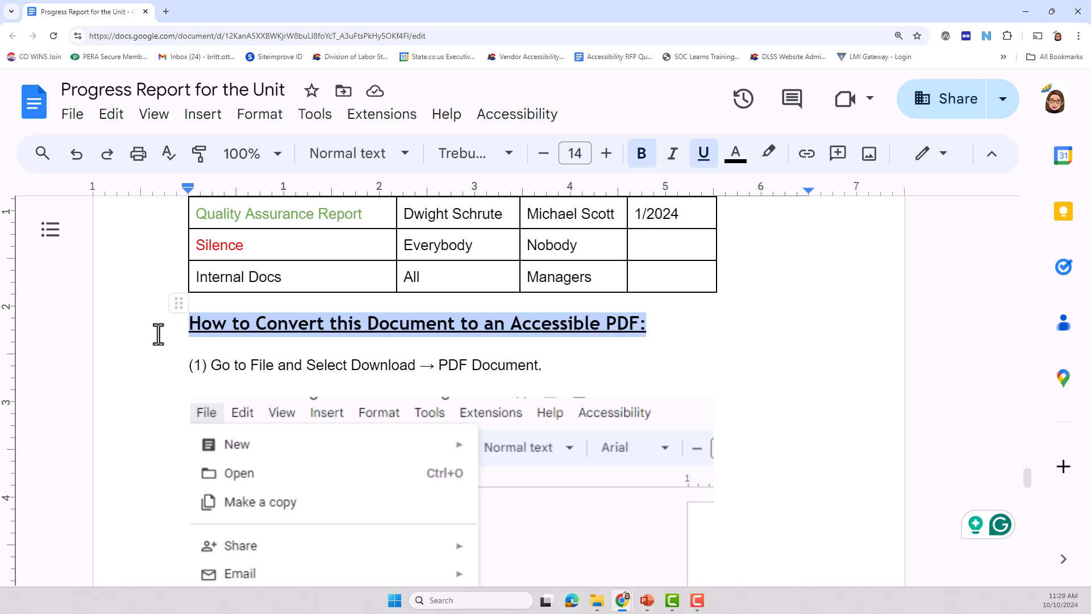
click(361, 160)
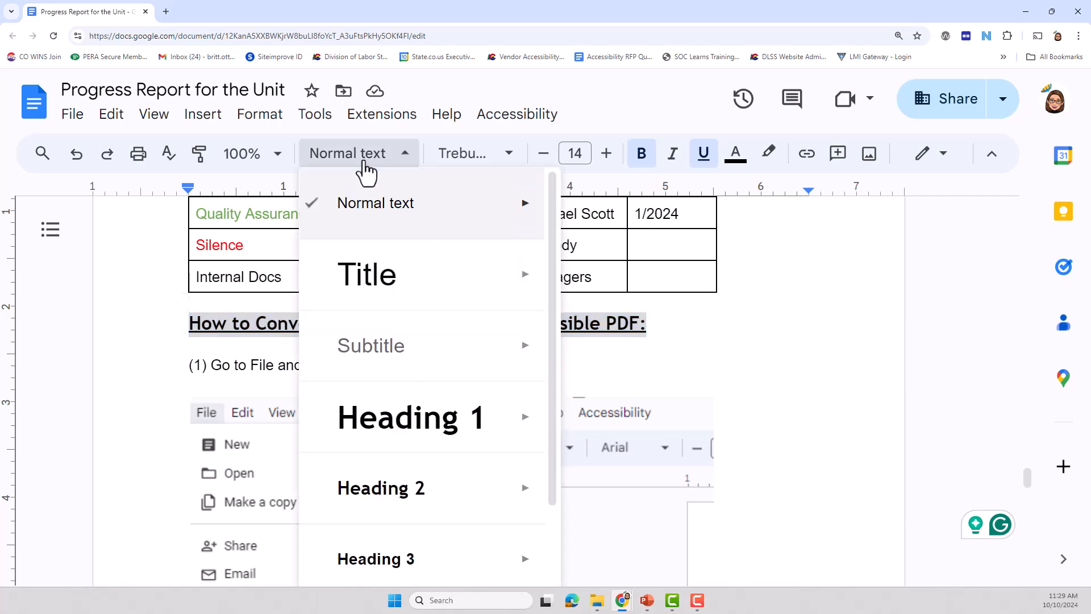
mouse_move(414, 499)
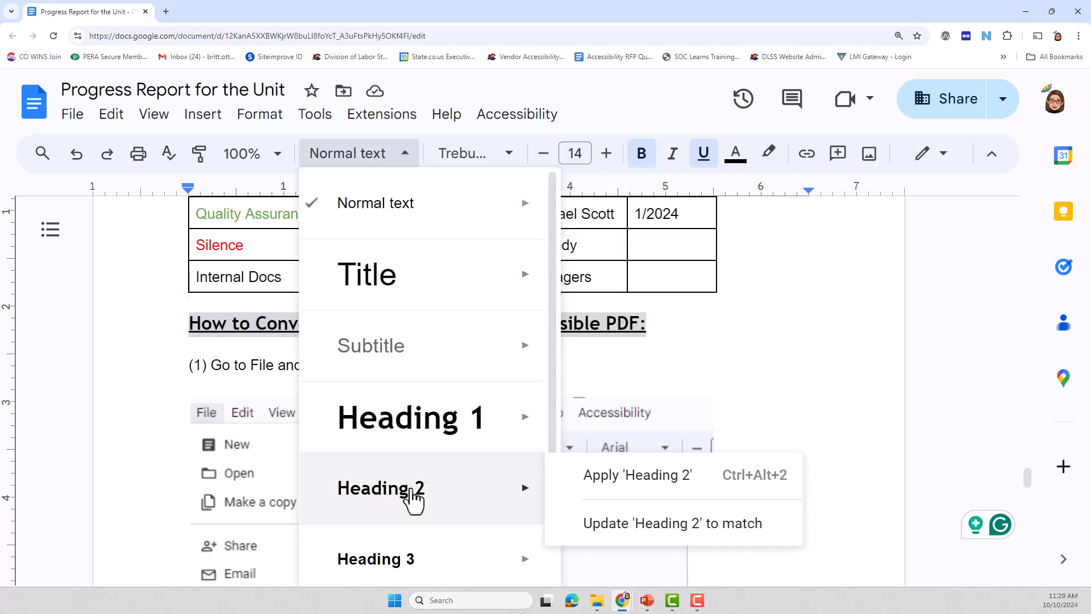
click(414, 499)
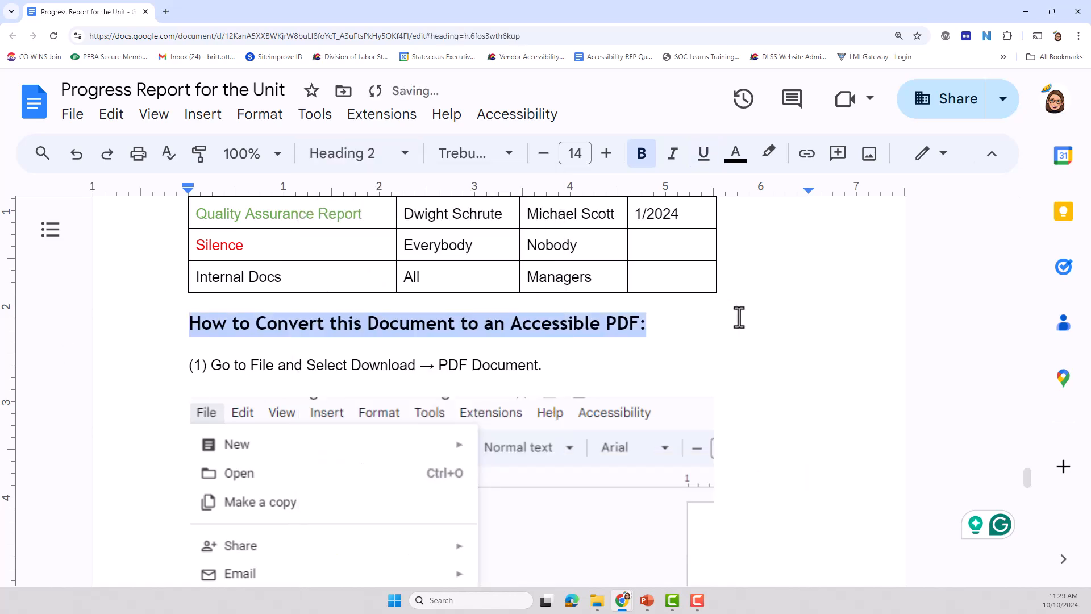
click(691, 342)
Look through the remaining pages for unstyled headings and show the document outline.
scroll(336, 398, down, 3)
scroll(337, 401, up, 4)
scroll(337, 400, down, 20)
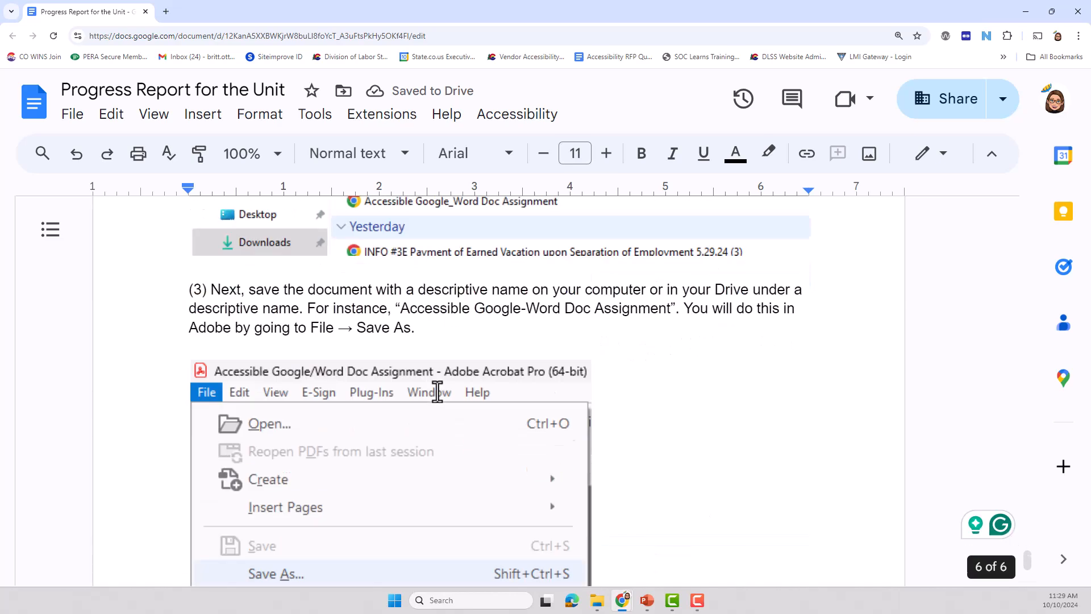
scroll(463, 409, up, 20)
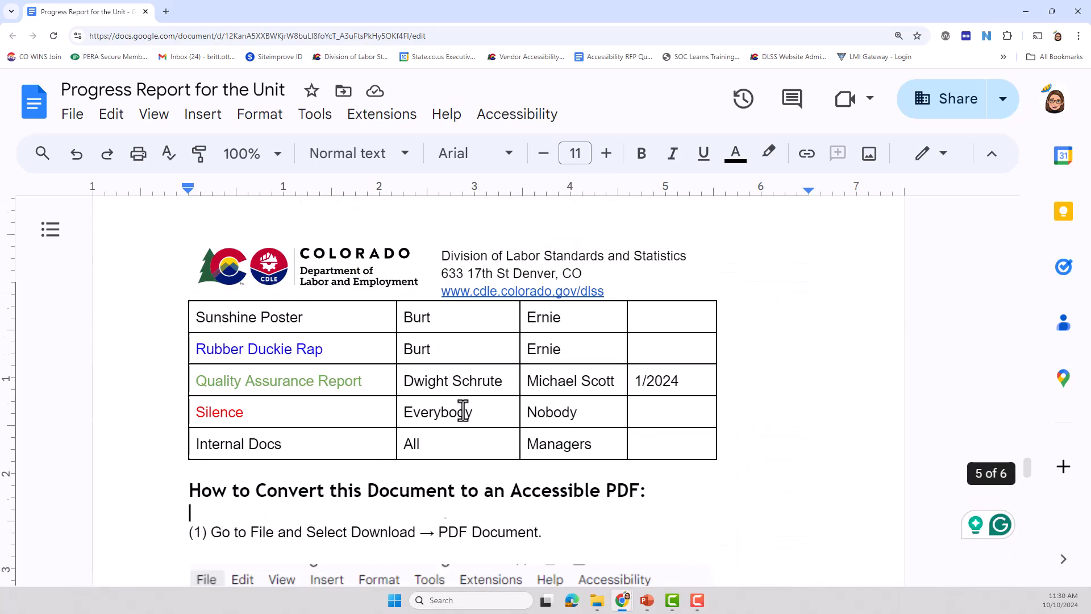
scroll(462, 409, up, 15)
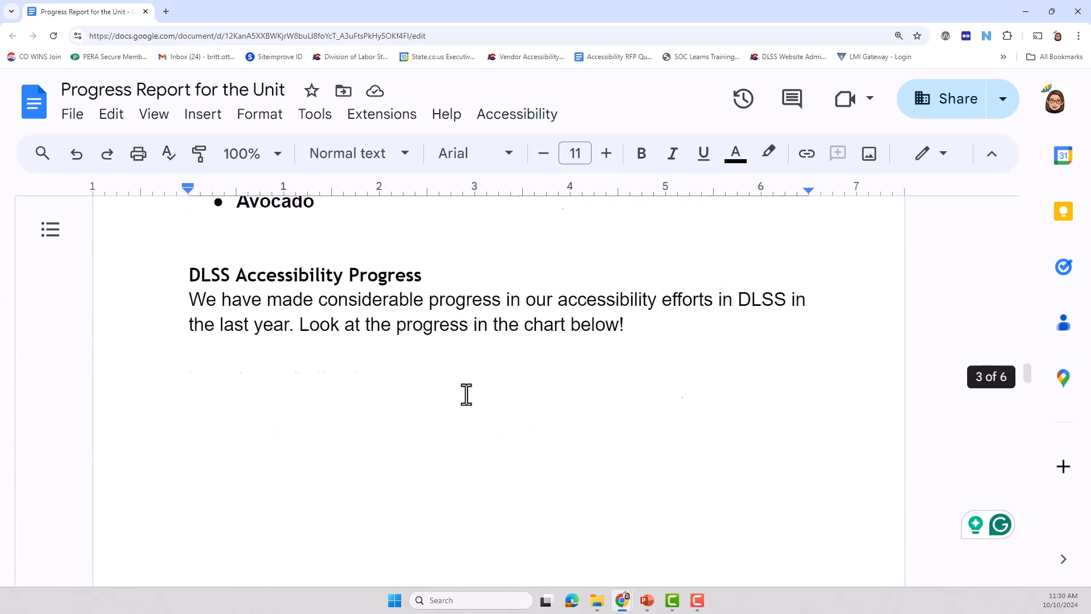
click(51, 230)
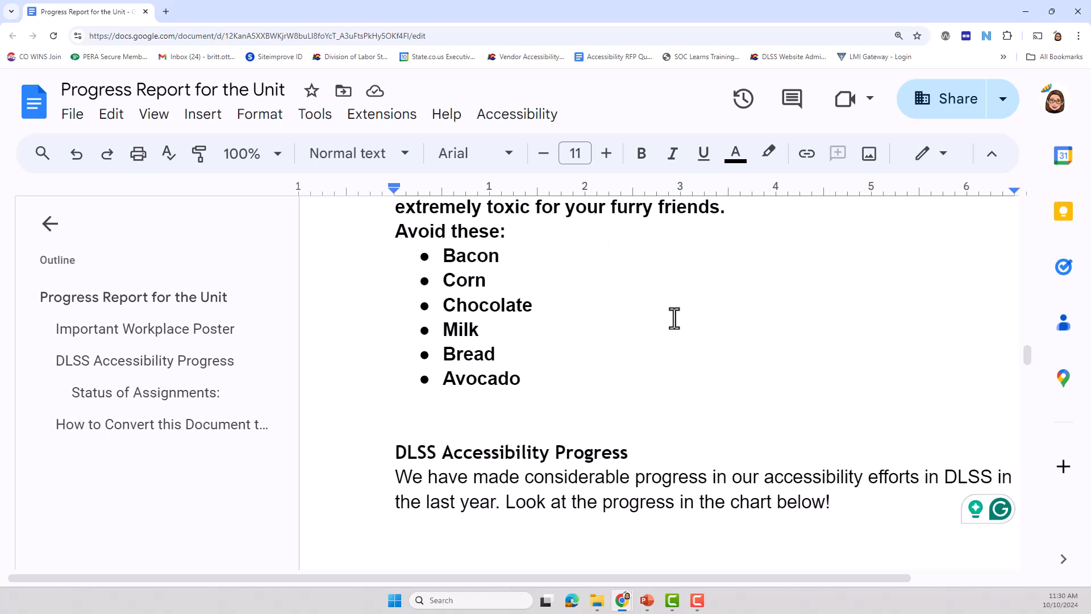
Test the outline by jumping between its headings, from the report title down to the PDF conversion section.
click(190, 363)
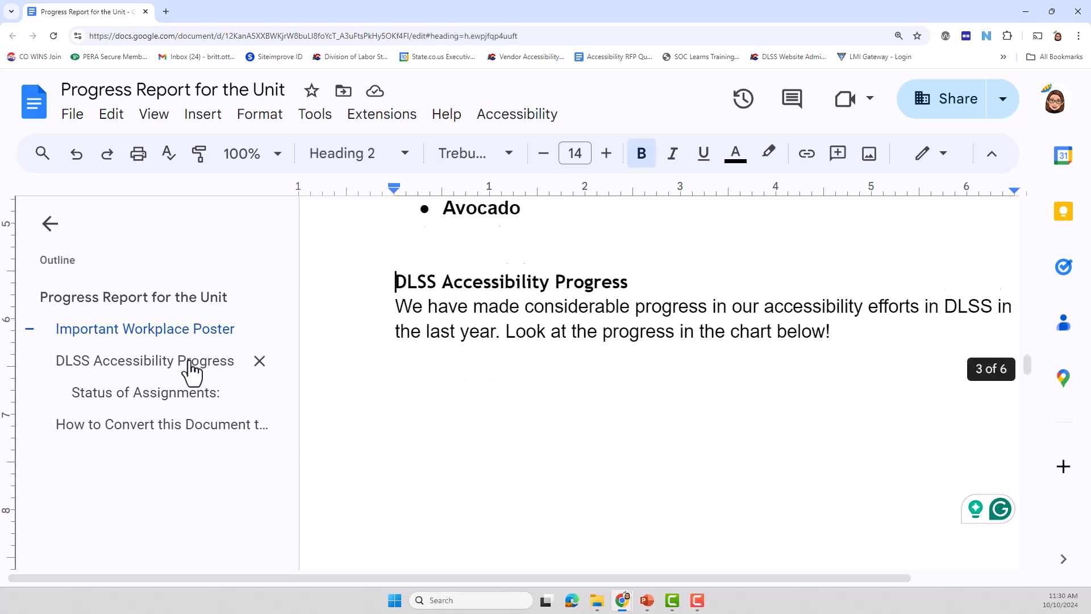
click(189, 400)
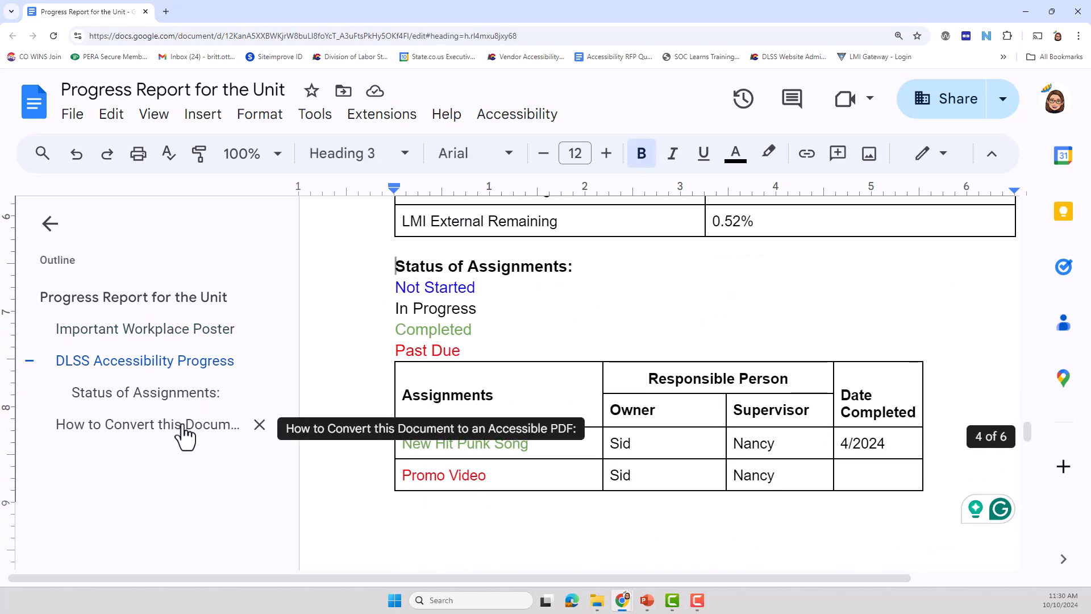
click(182, 425)
click(134, 362)
click(135, 334)
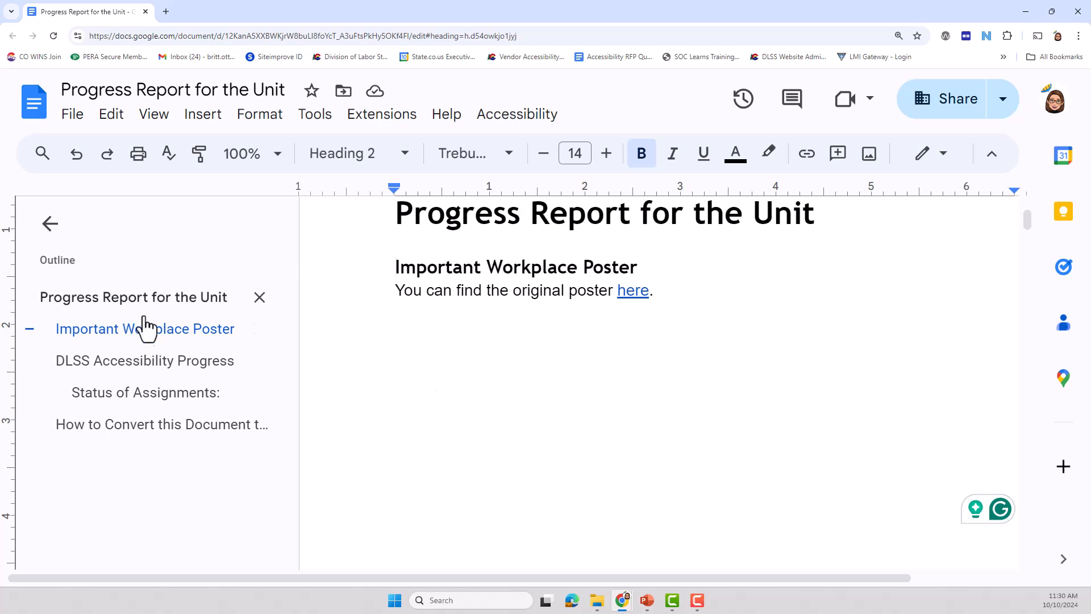
click(116, 300)
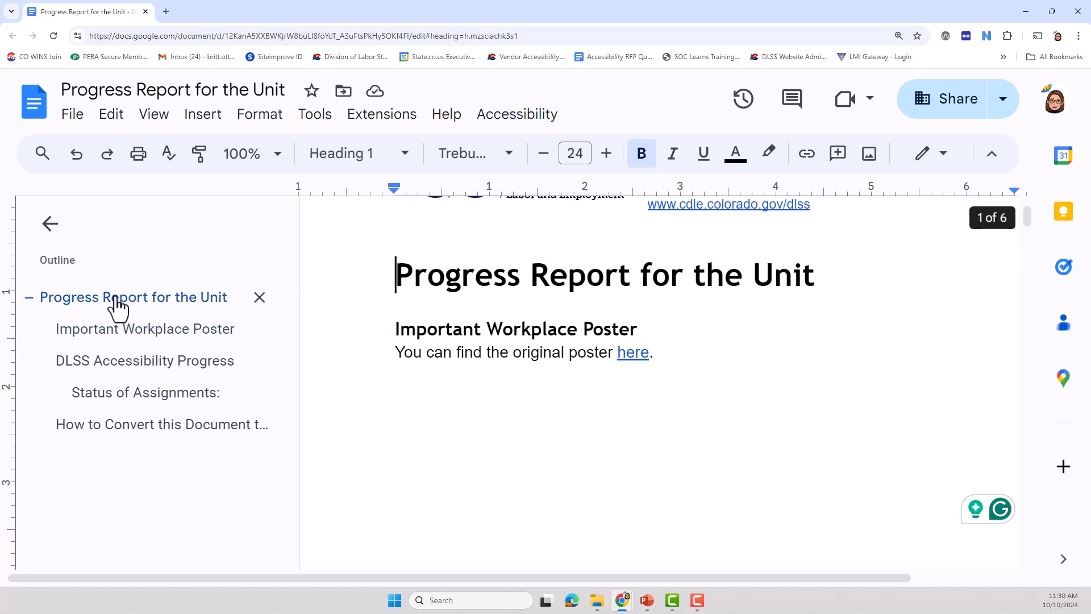
click(118, 365)
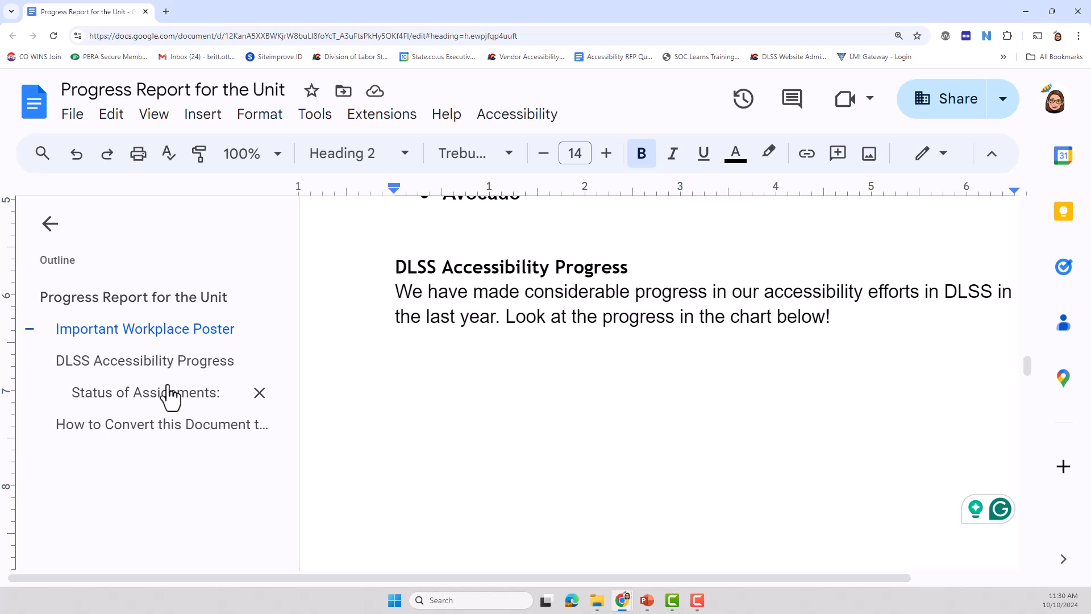
click(118, 431)
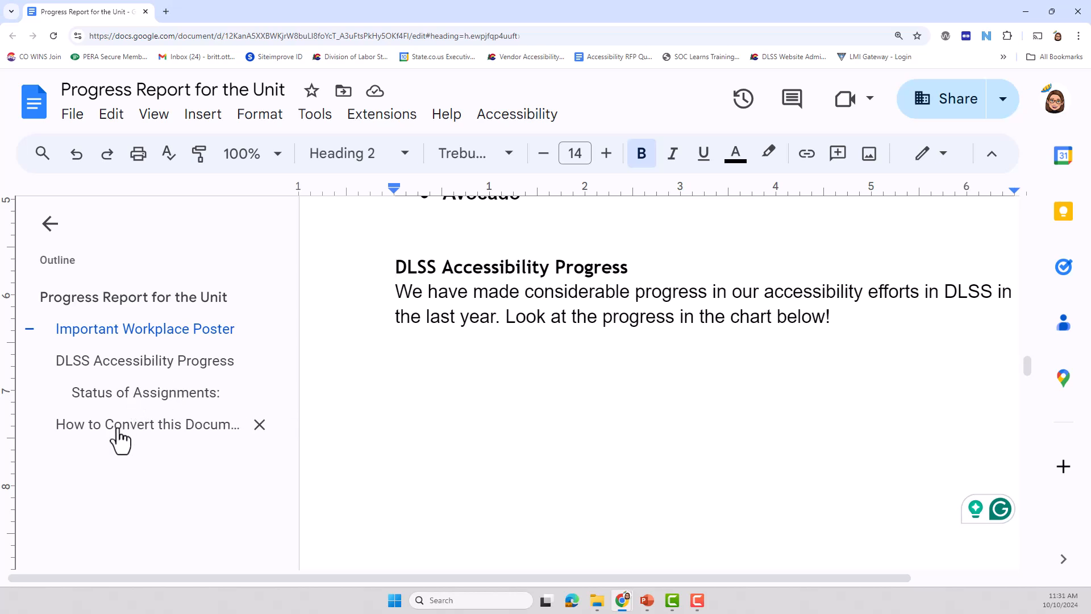